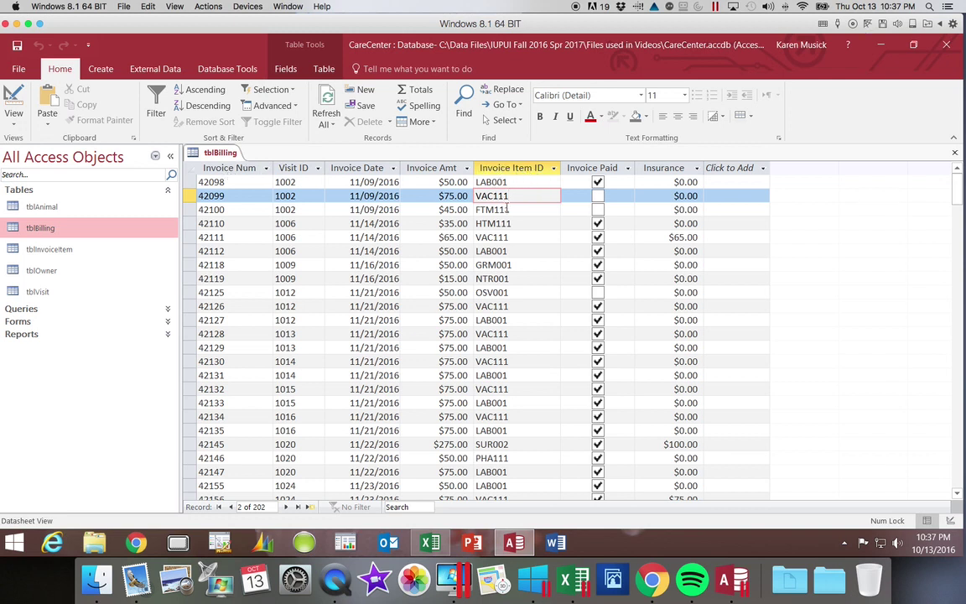
Open the tblInvoiceItem table to view its item IDs and descriptions, and close it again.
double_click(70, 249)
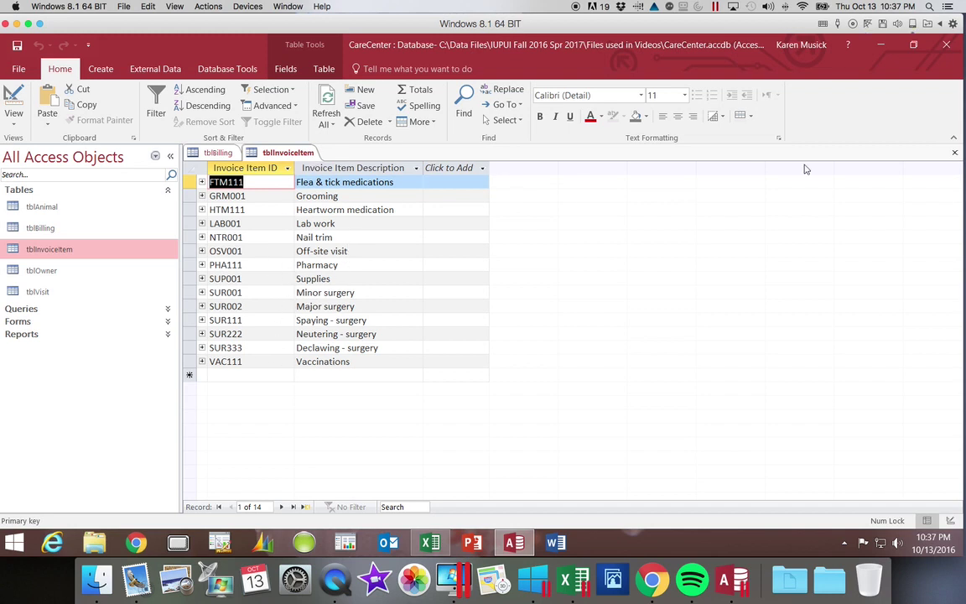
left_click(953, 151)
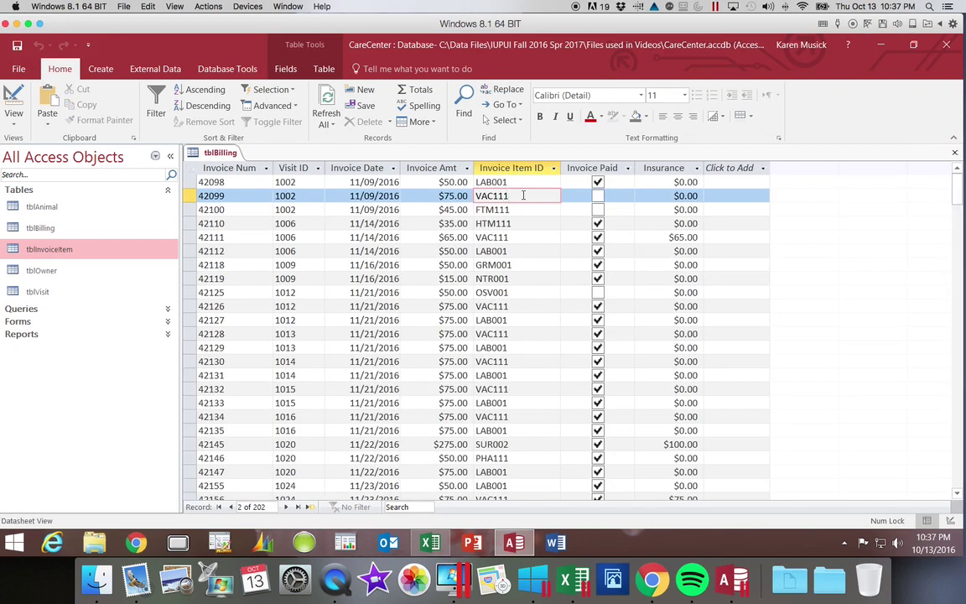
Try to start the Lookup Wizard for the InvoiceItemID field in tblBilling's design, and close the table without saving.
left_click(14, 119)
left_click(39, 177)
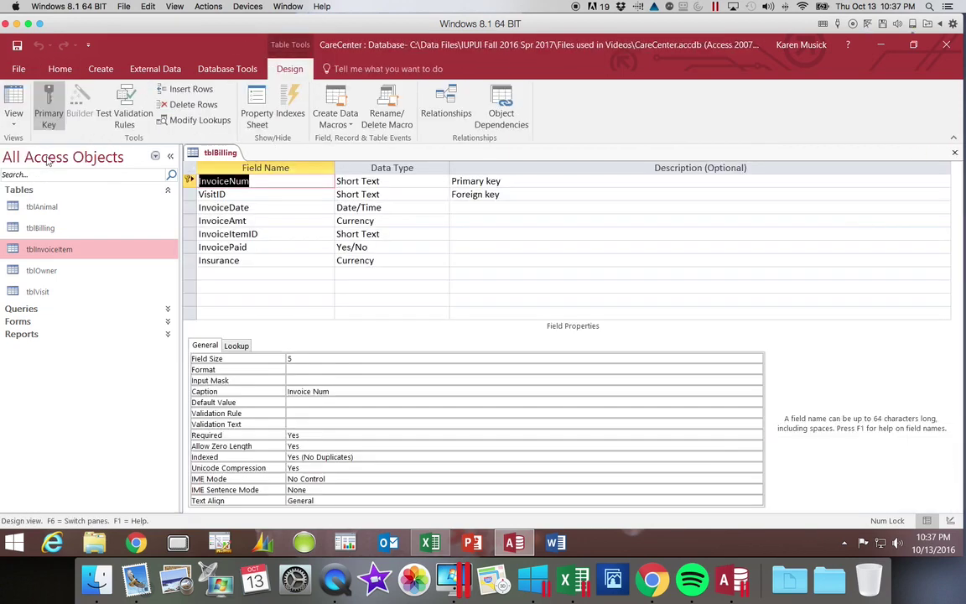
left_click(352, 234)
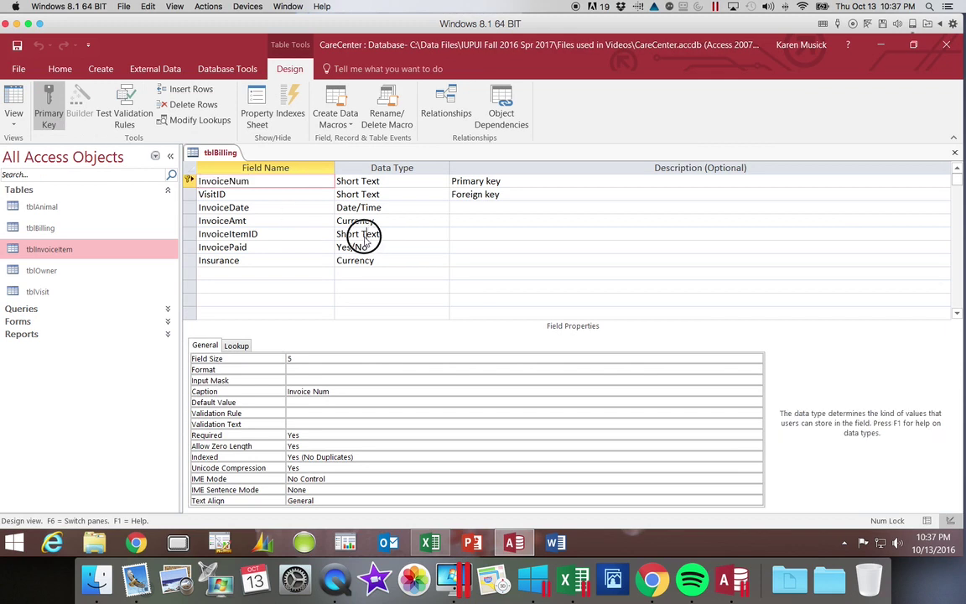
left_click(442, 234)
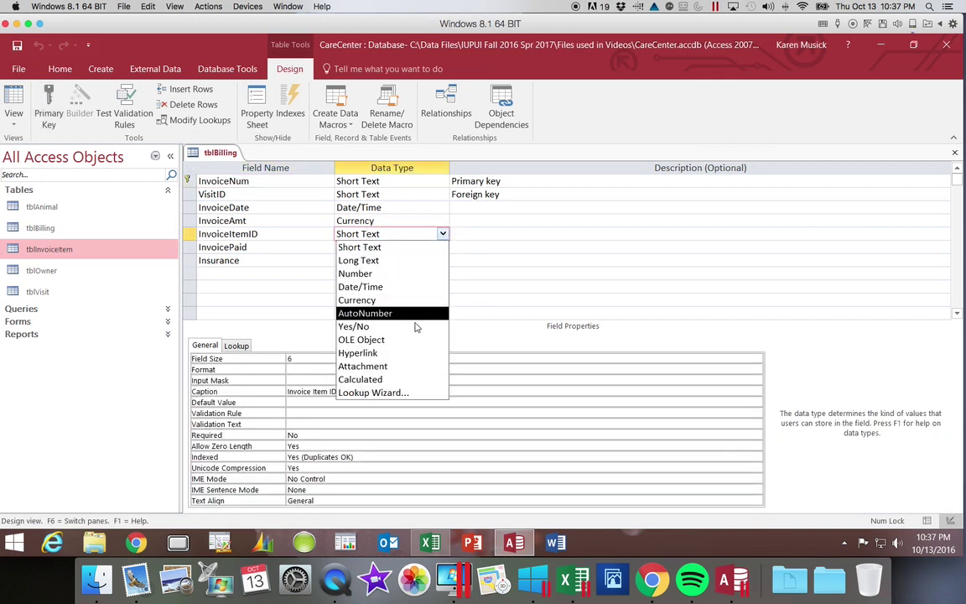
left_click(399, 395)
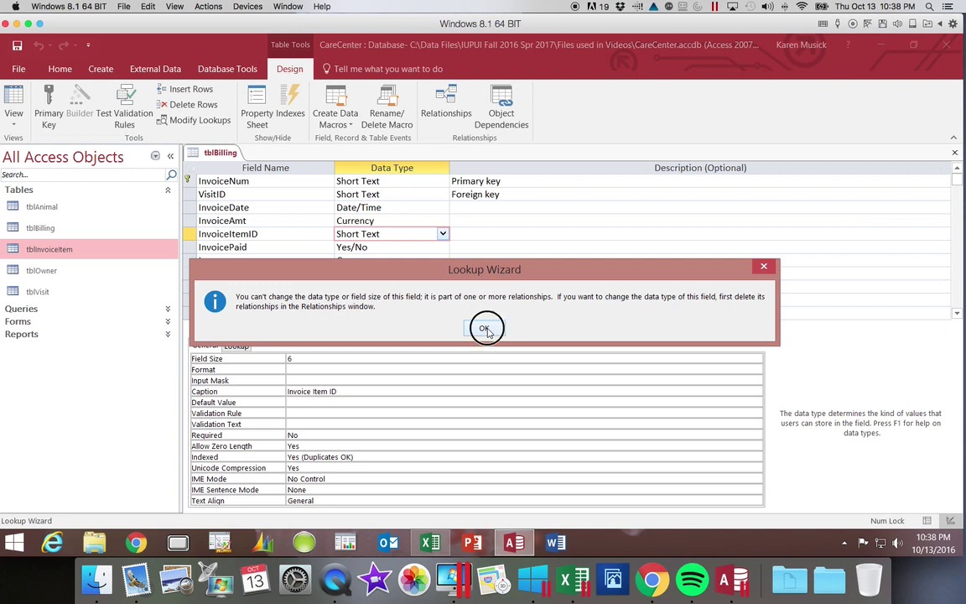
left_click(484, 329)
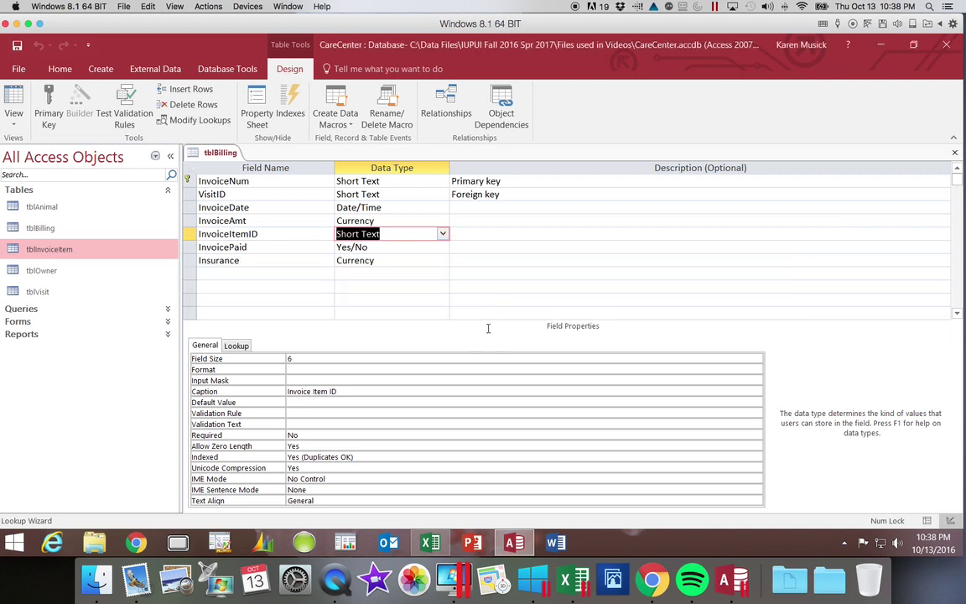
left_click(954, 152)
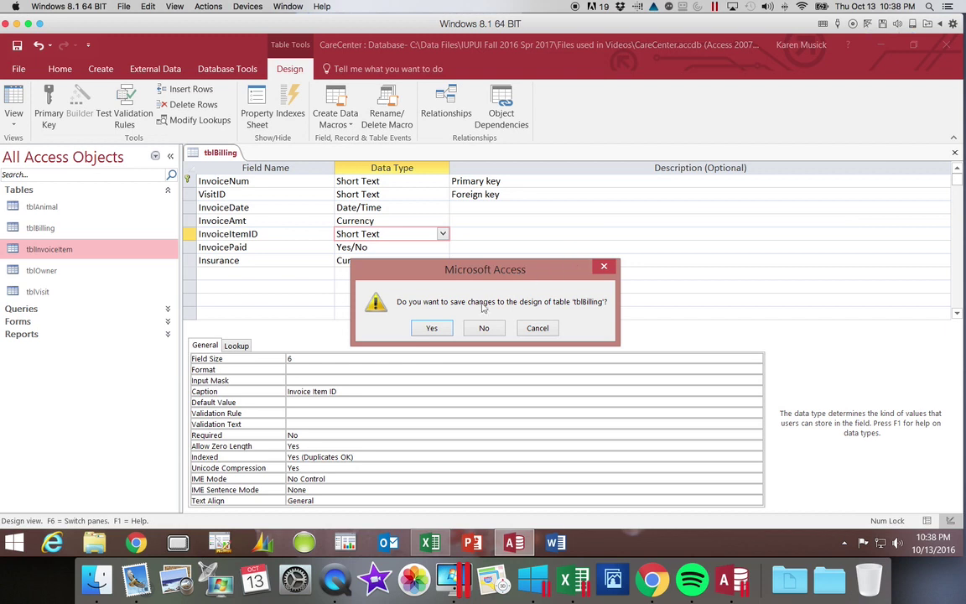
left_click(484, 328)
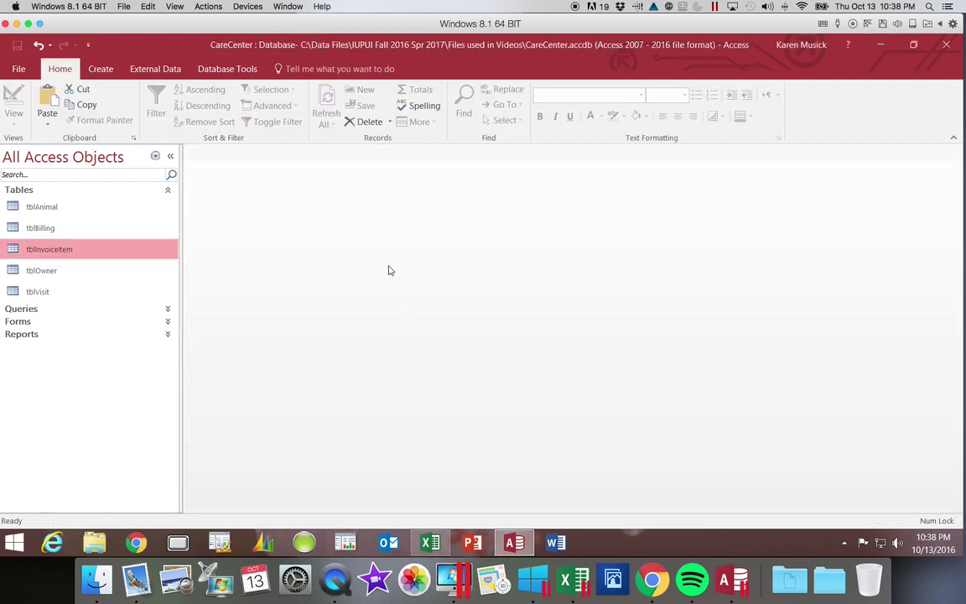
Open the database relationships and review the settings of the relationship between tblInvoiceItem and tblBilling.
left_click(228, 72)
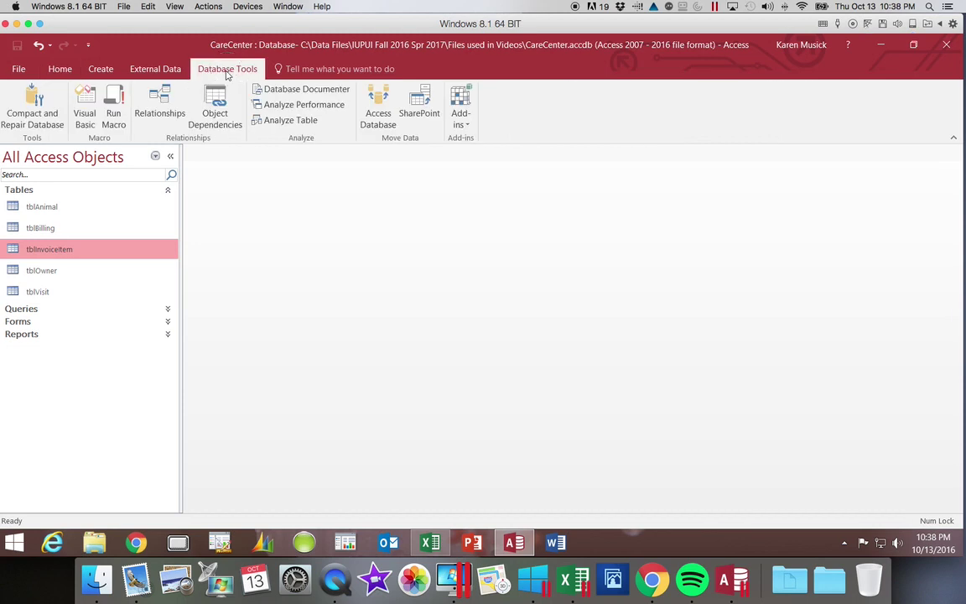
left_click(170, 116)
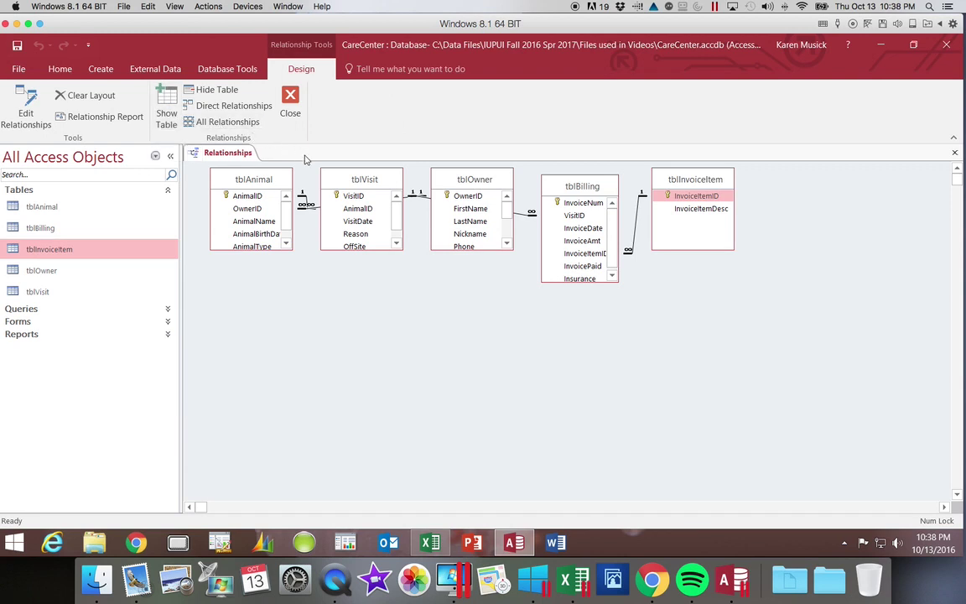
right_click(637, 218)
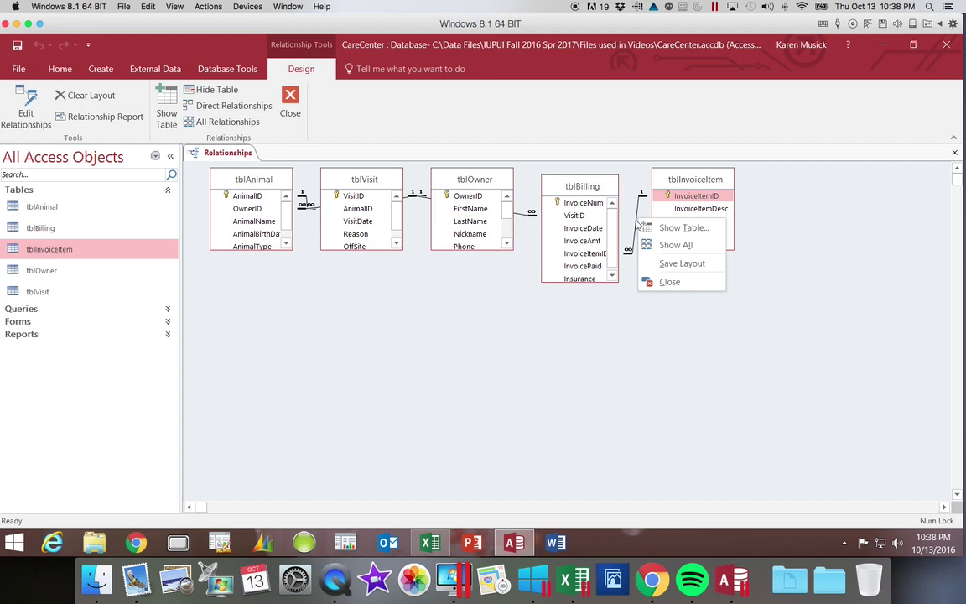
left_click(635, 223)
right_click(636, 229)
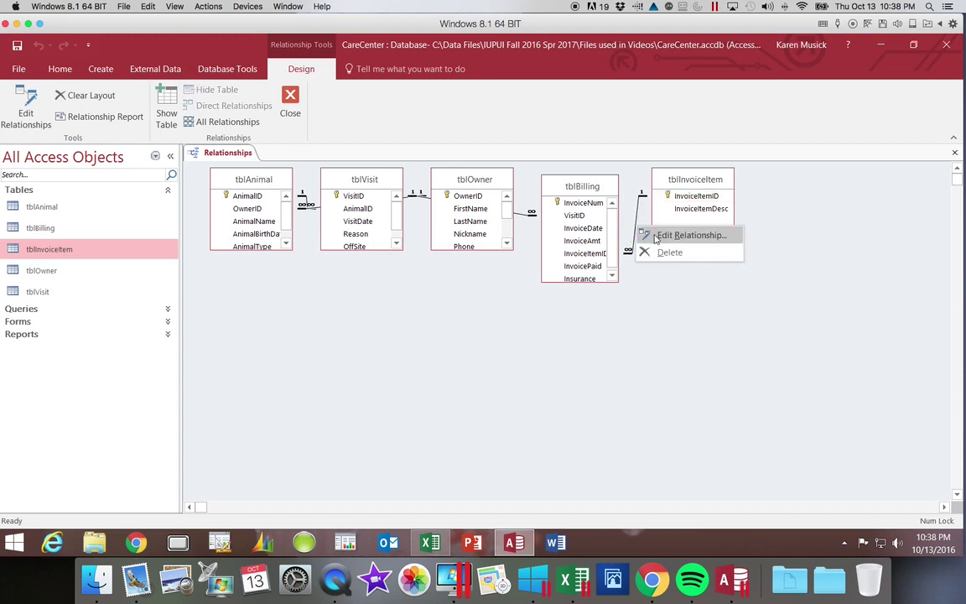
left_click(655, 237)
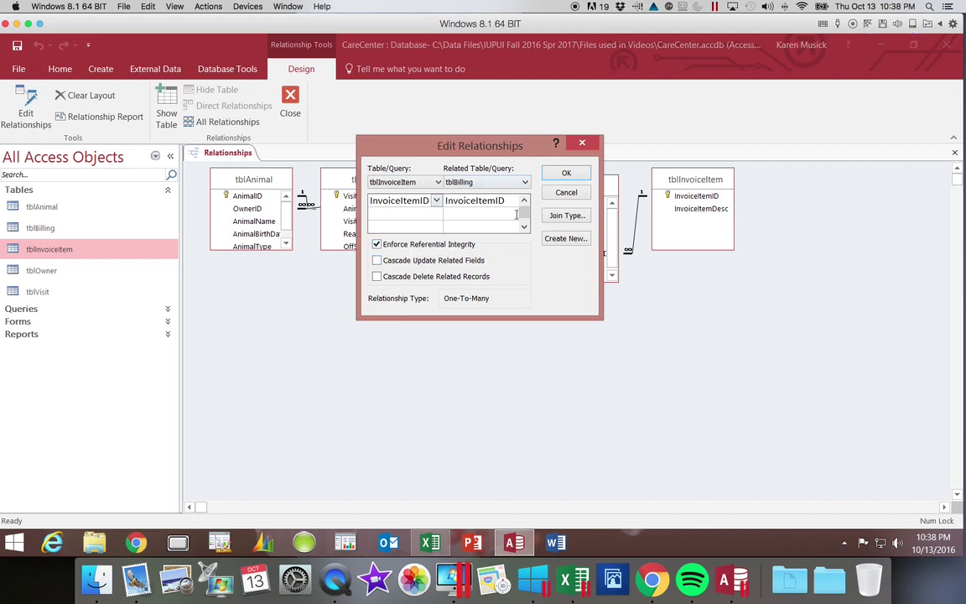
left_click(582, 144)
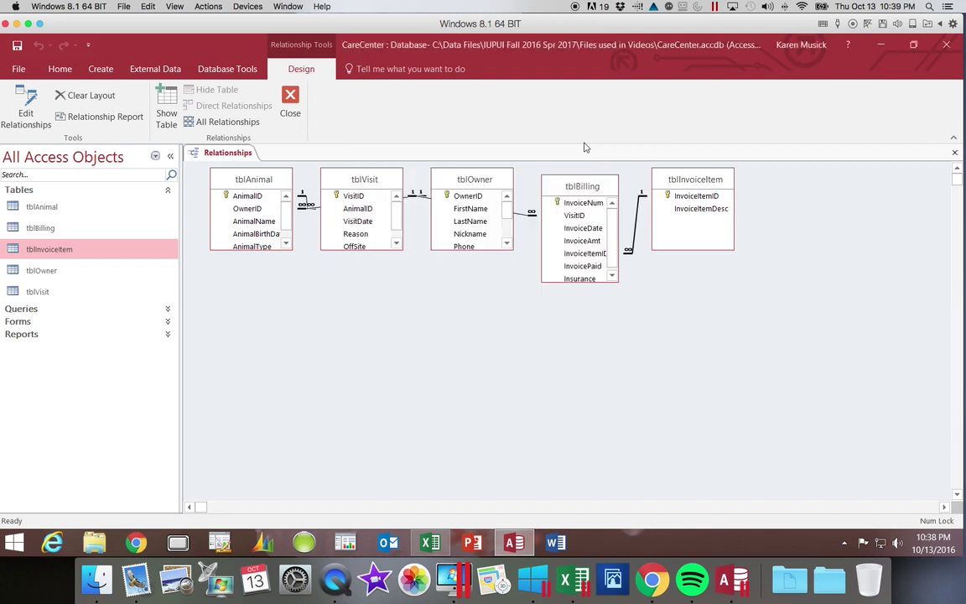
Permanently delete the relationship between tblBilling and tblInvoiceItem, and close the relationships layout.
left_click(636, 222)
right_click(638, 224)
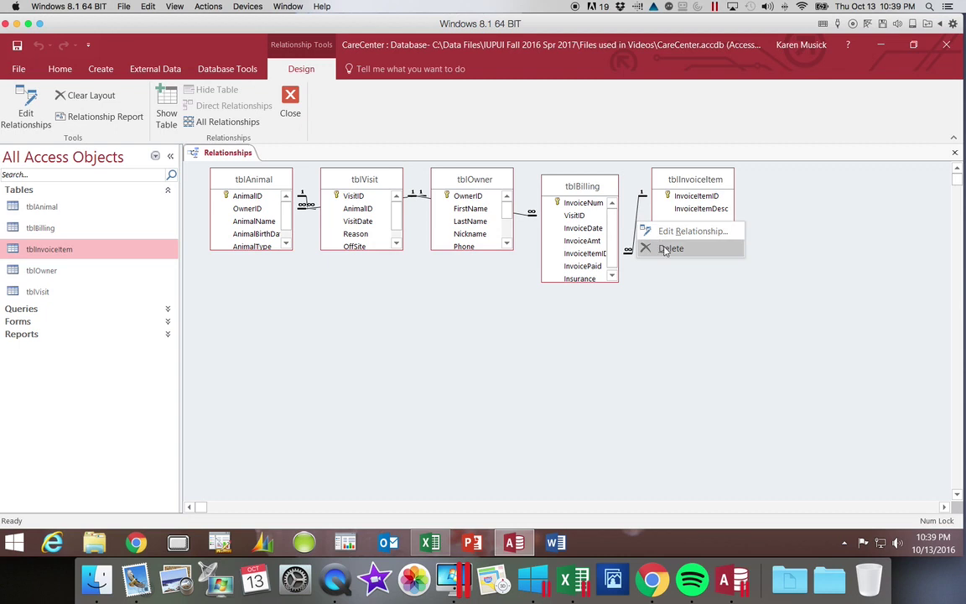
left_click(664, 249)
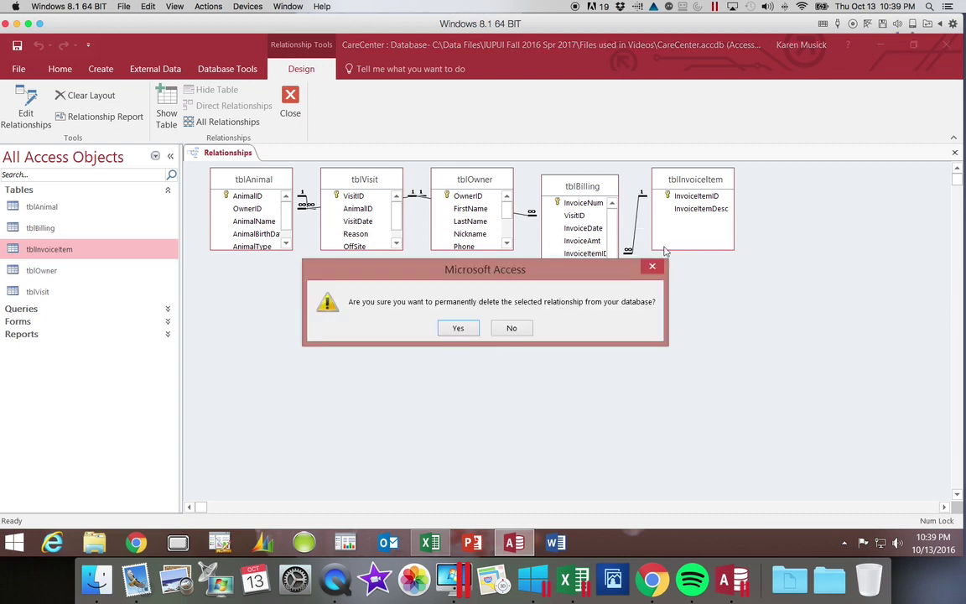
left_click(459, 327)
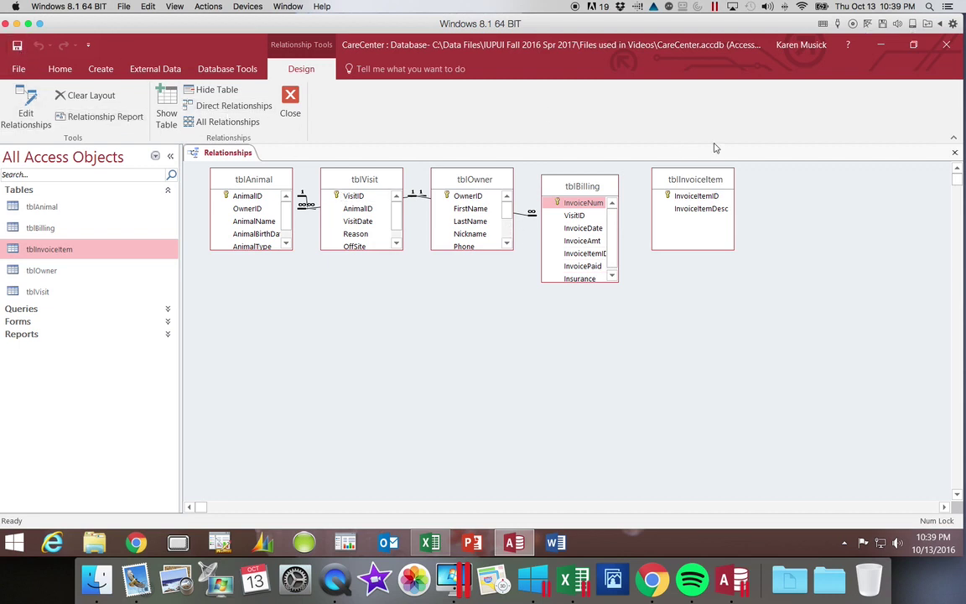
left_click(956, 155)
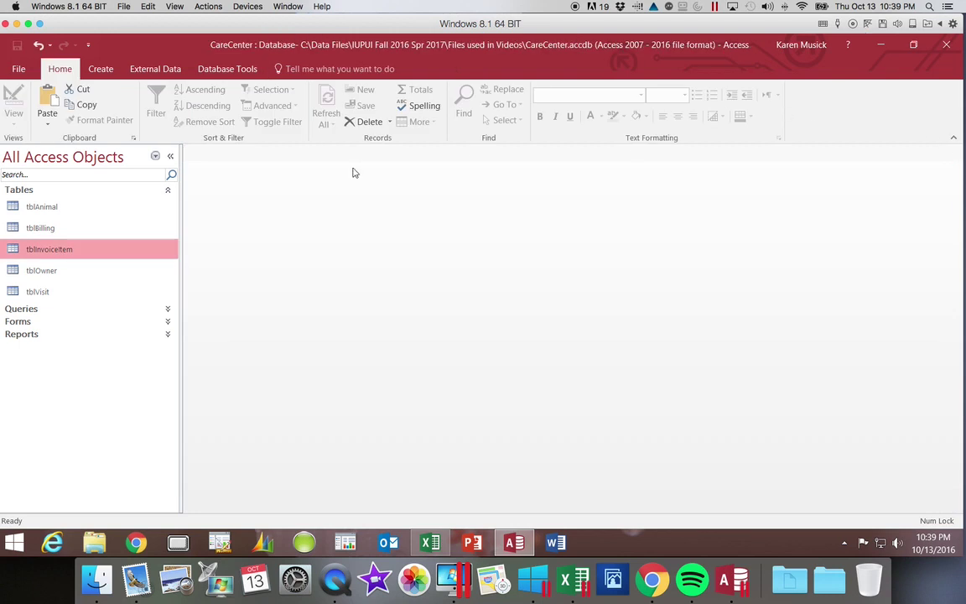
Open tblBilling in Design View and start the Lookup Wizard as the data type of the InvoiceItemID field.
double_click(69, 229)
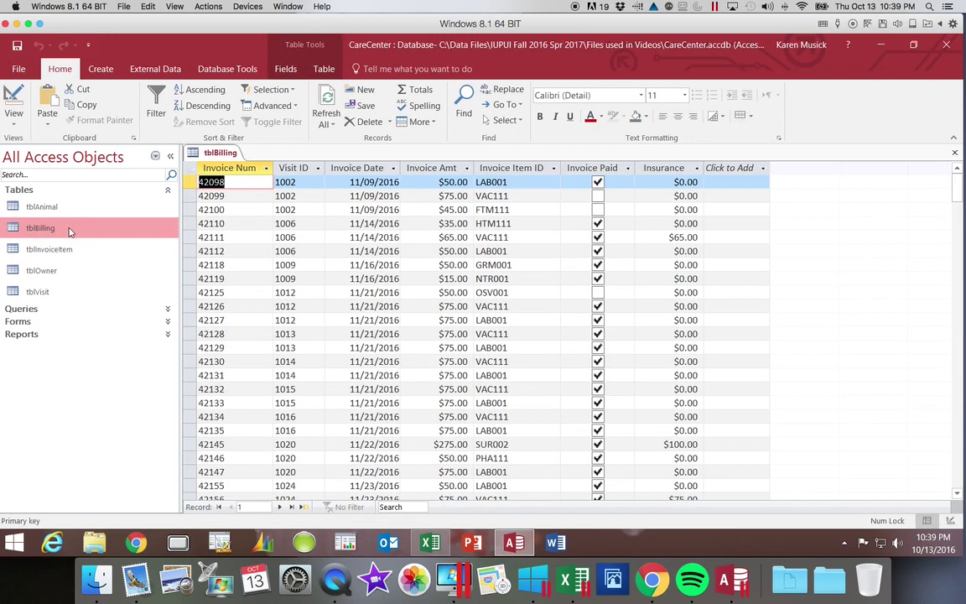
left_click(13, 124)
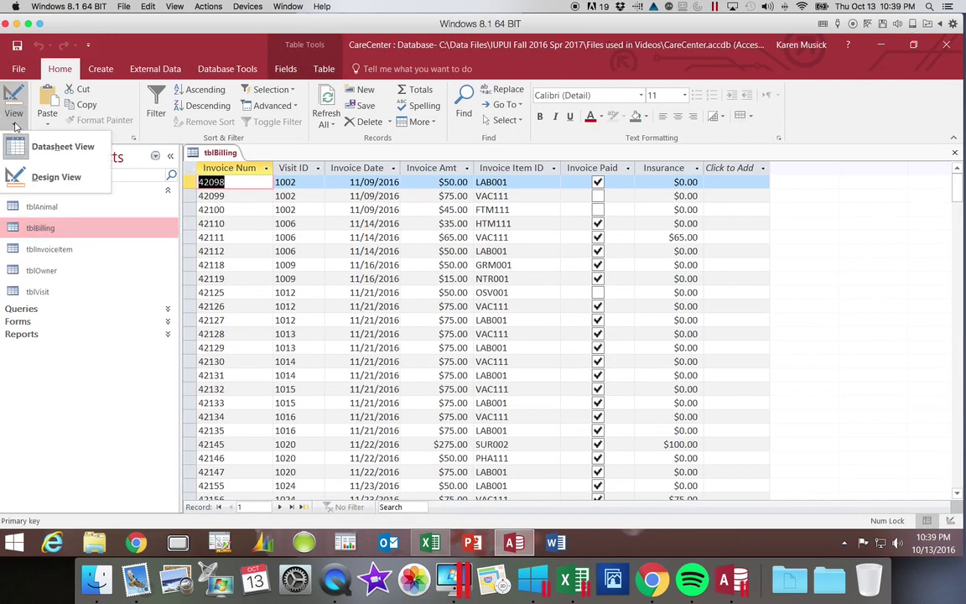
left_click(29, 178)
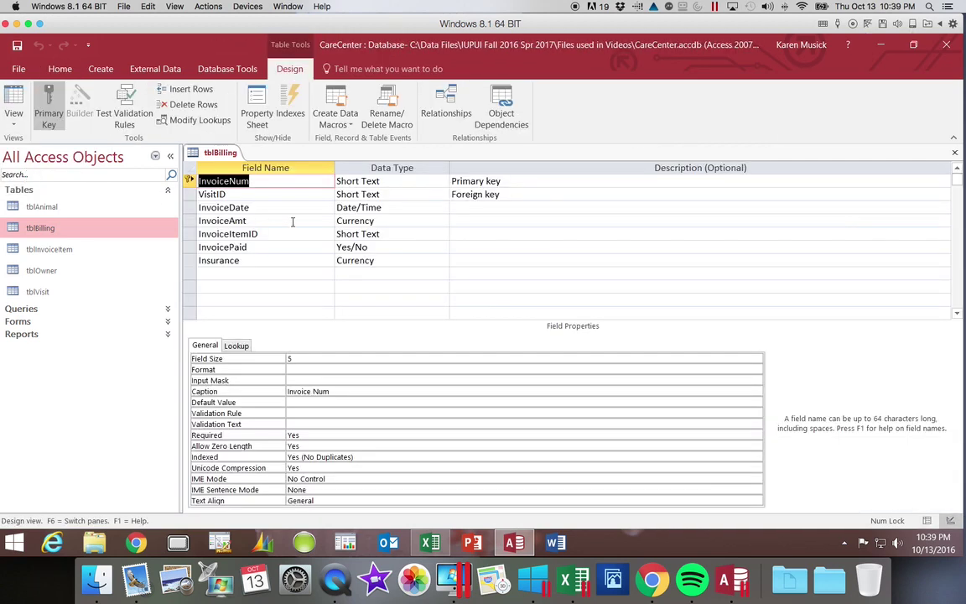
left_click(390, 238)
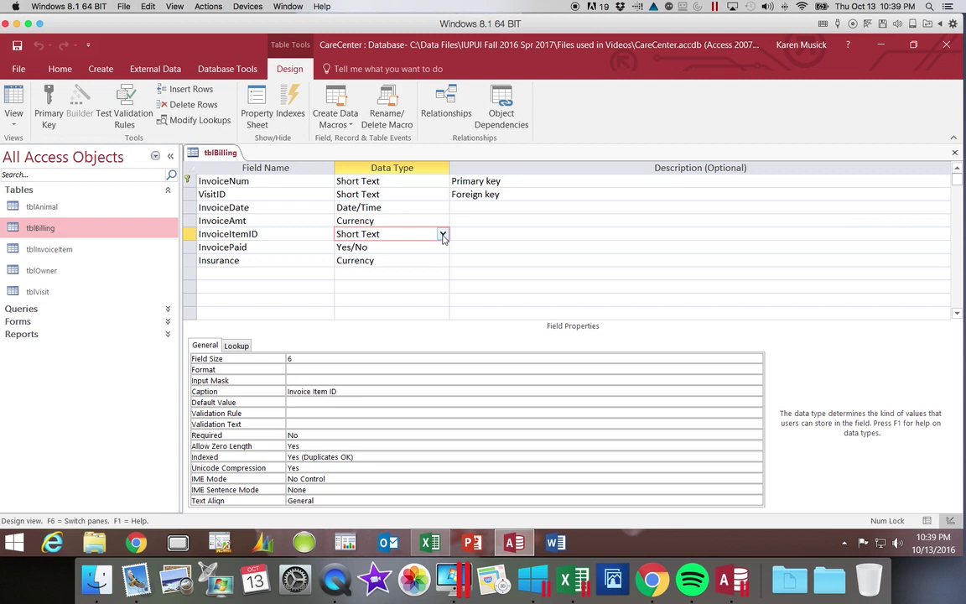
left_click(443, 235)
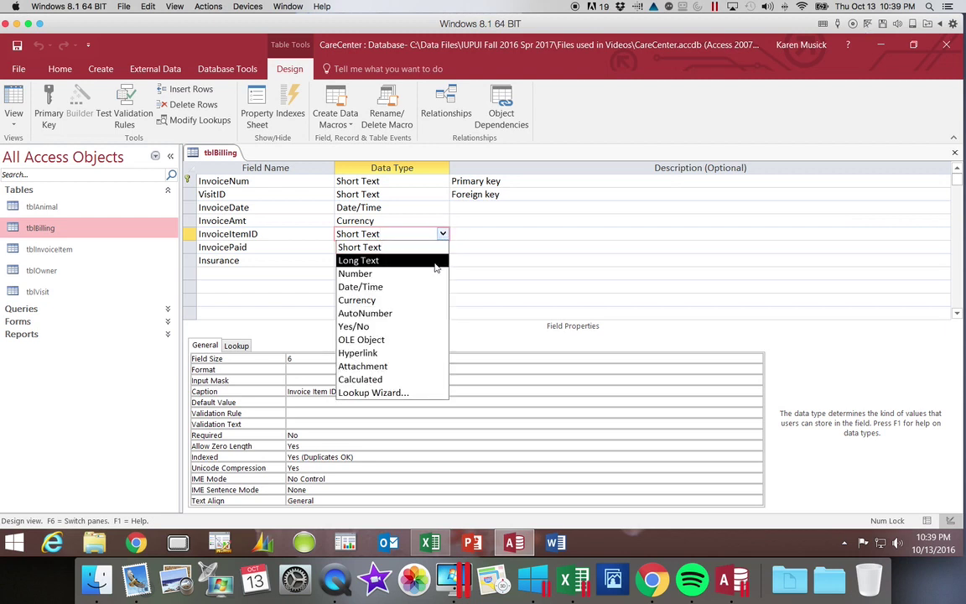
left_click(420, 392)
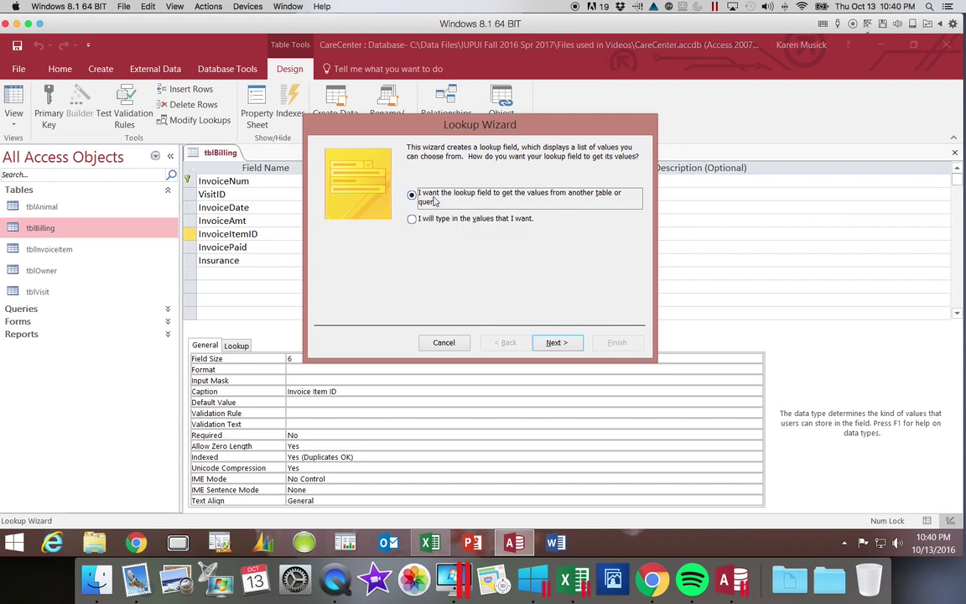
Have the lookup field get its values from the tblInvoiceItem table, including both InvoiceItemID and InvoiceItemDesc.
left_click(554, 343)
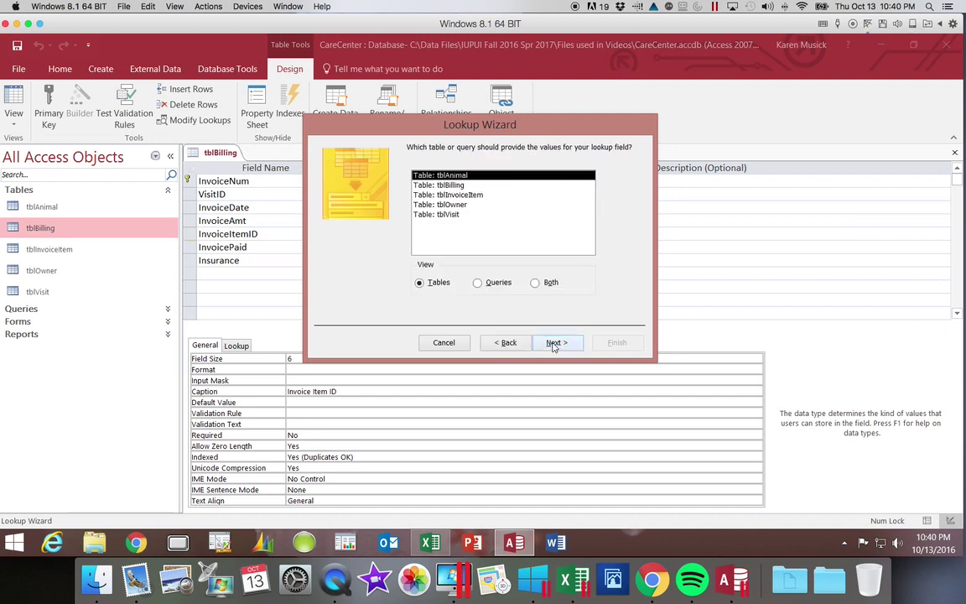
left_click(471, 194)
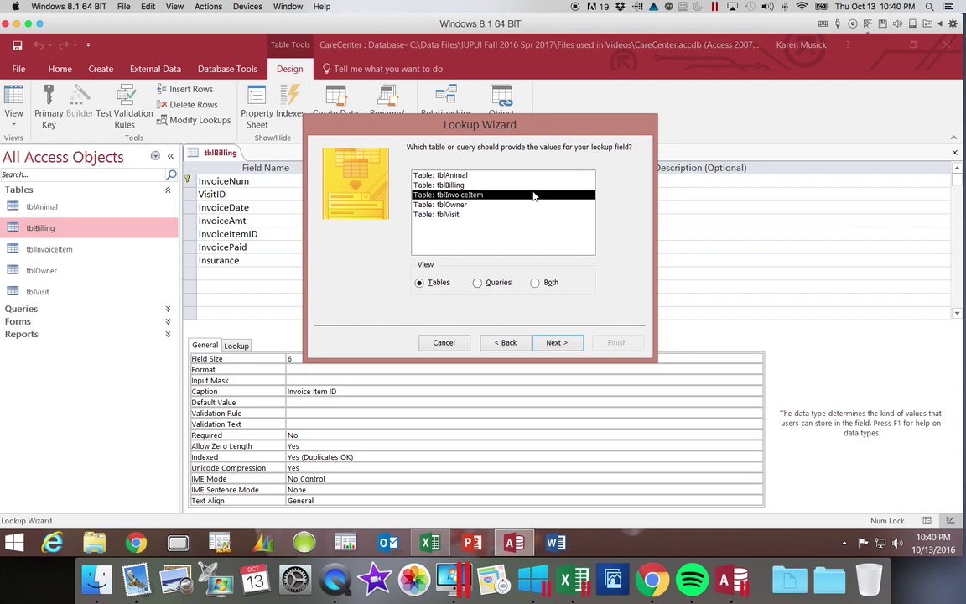
left_click(562, 344)
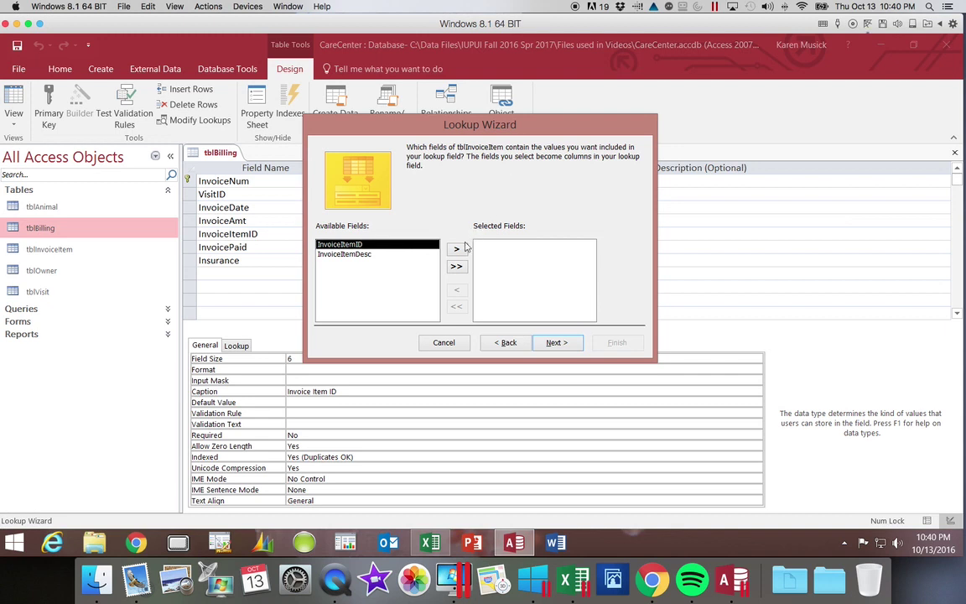
left_click(456, 267)
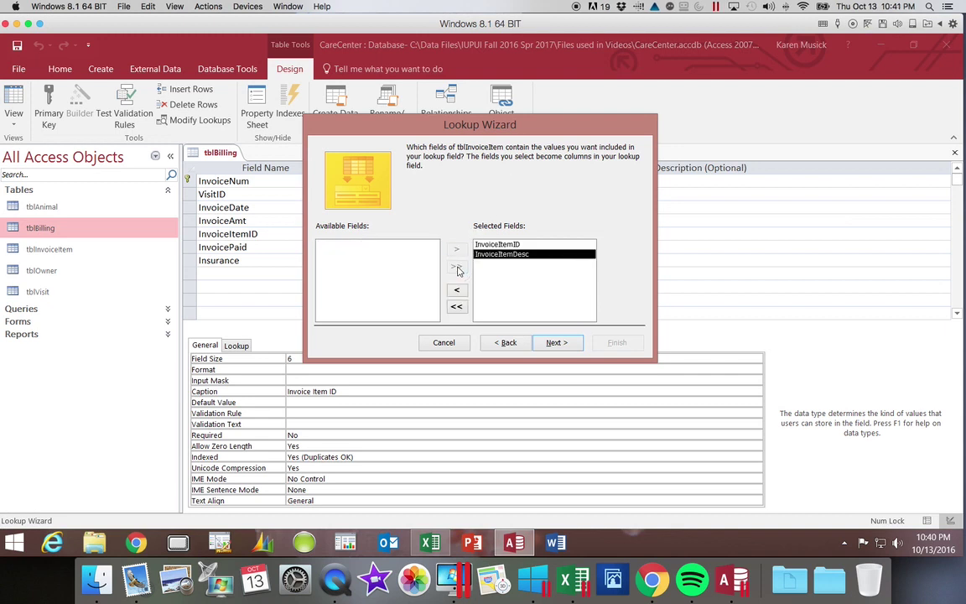
left_click(556, 343)
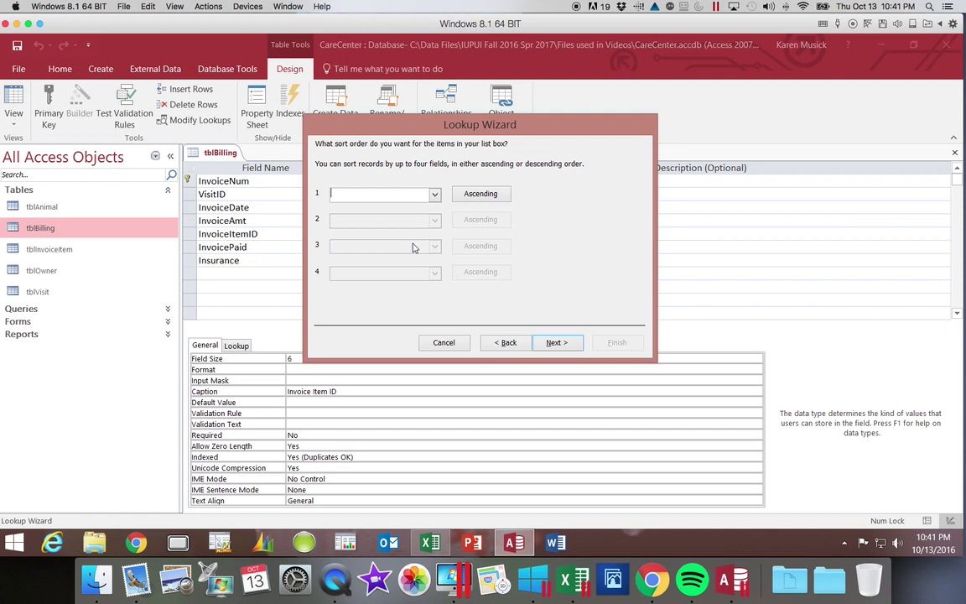
Sort the lookup list by InvoiceItemDesc in ascending order.
left_click(434, 194)
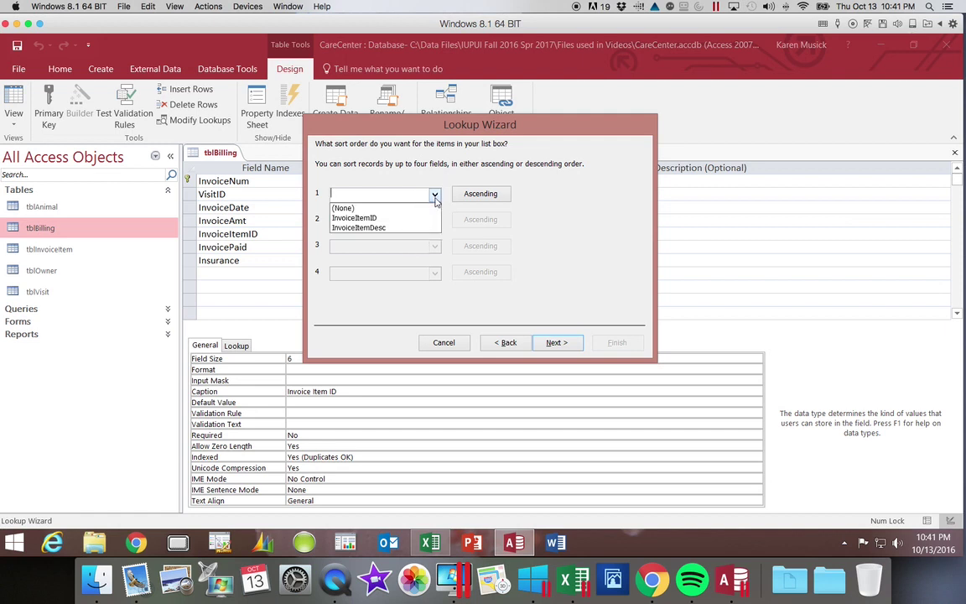
left_click(400, 228)
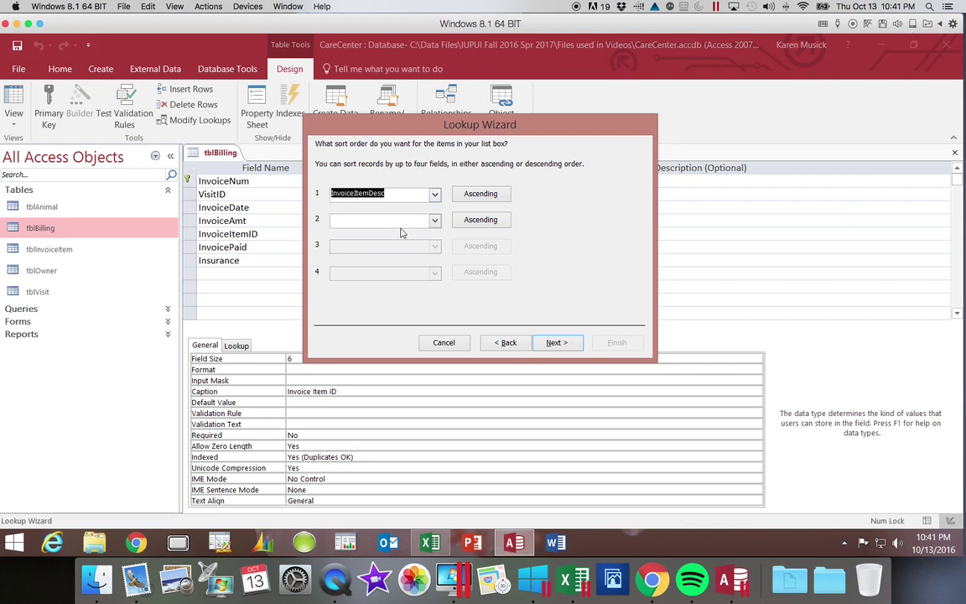
left_click(557, 342)
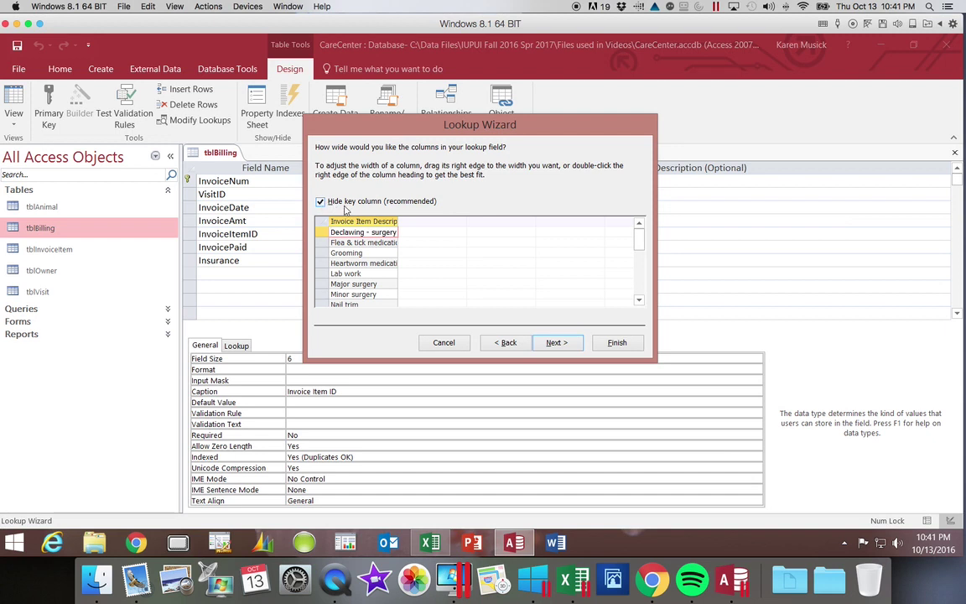
Widen the Invoice Item Description column to fit its contents and unhide the key column in the lookup list.
left_click_drag(399, 222, 433, 223)
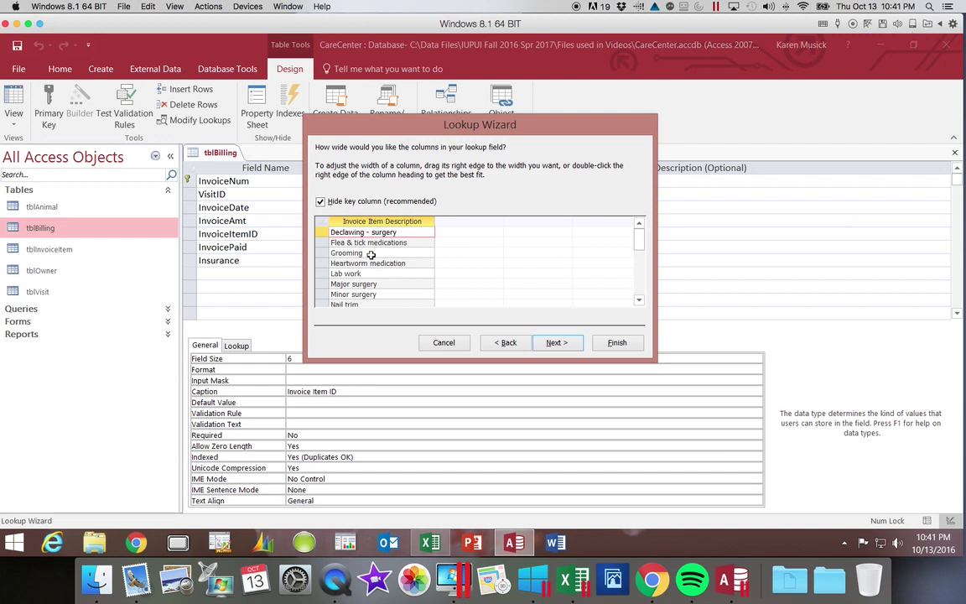
left_click(320, 202)
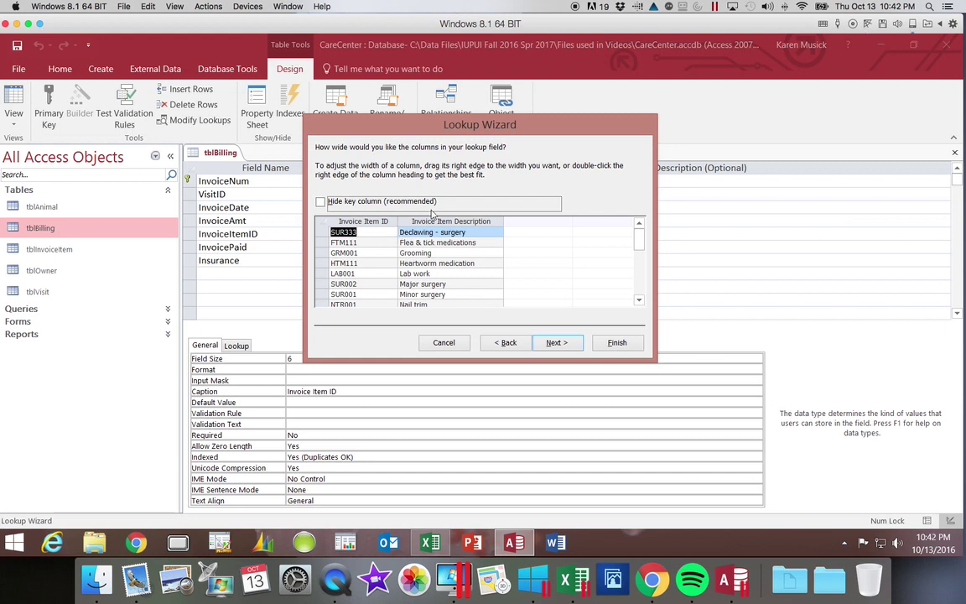
Move the Invoice Item ID column after the Invoice Item Description column in the lookup list, keeping the key column shown.
left_click(383, 222)
left_click_drag(384, 222, 410, 216)
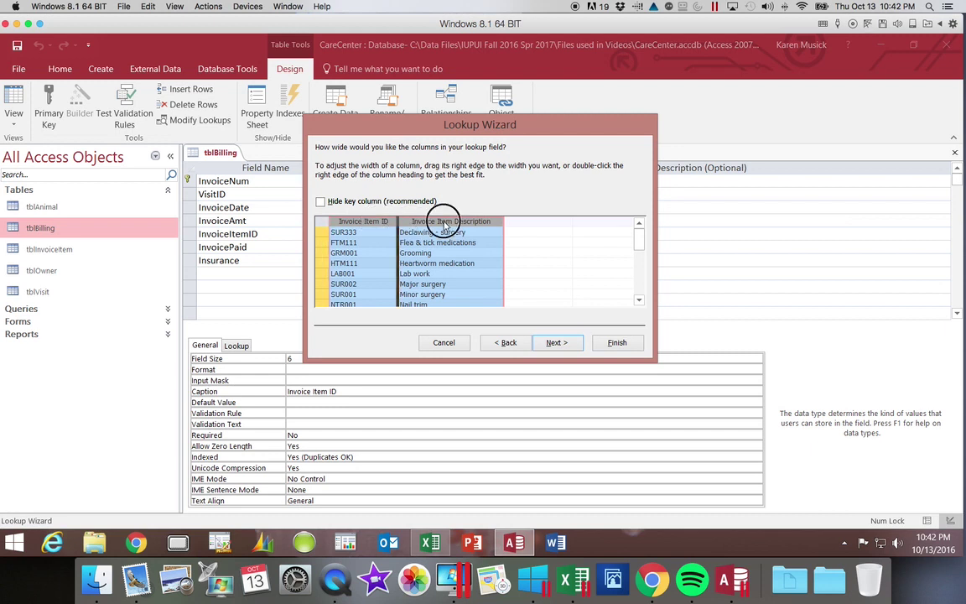
left_click(321, 202)
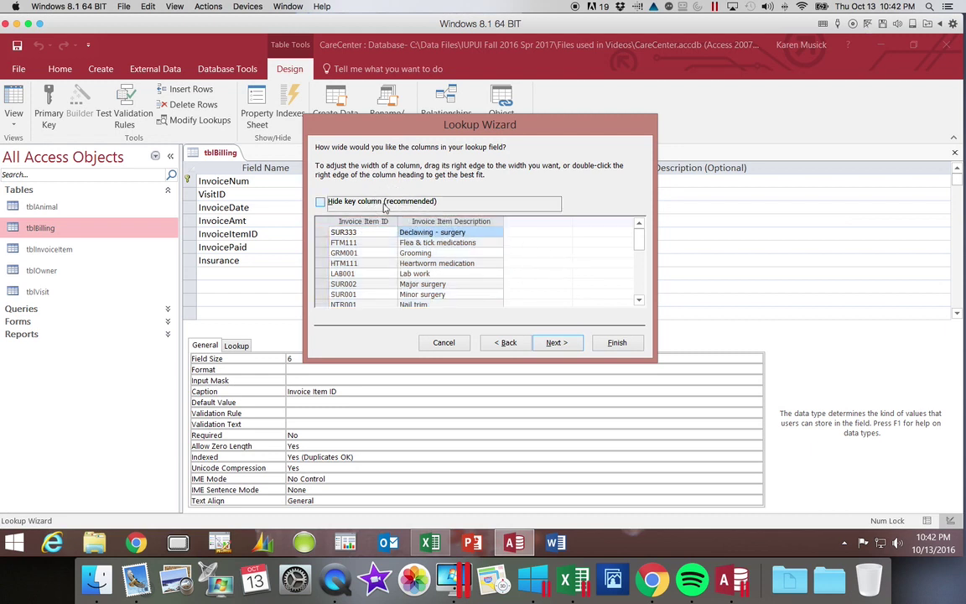
left_click(326, 202)
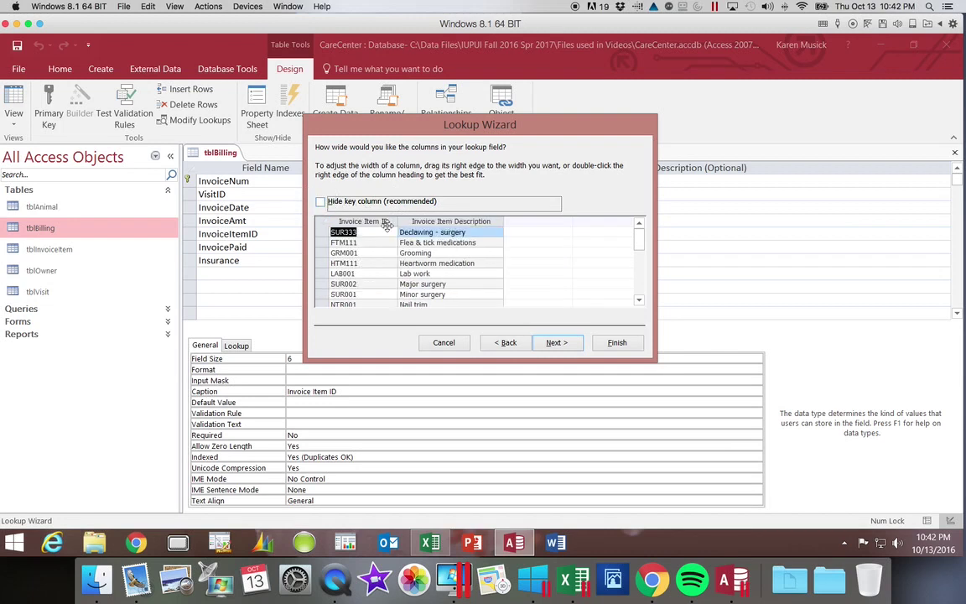
left_click(377, 222)
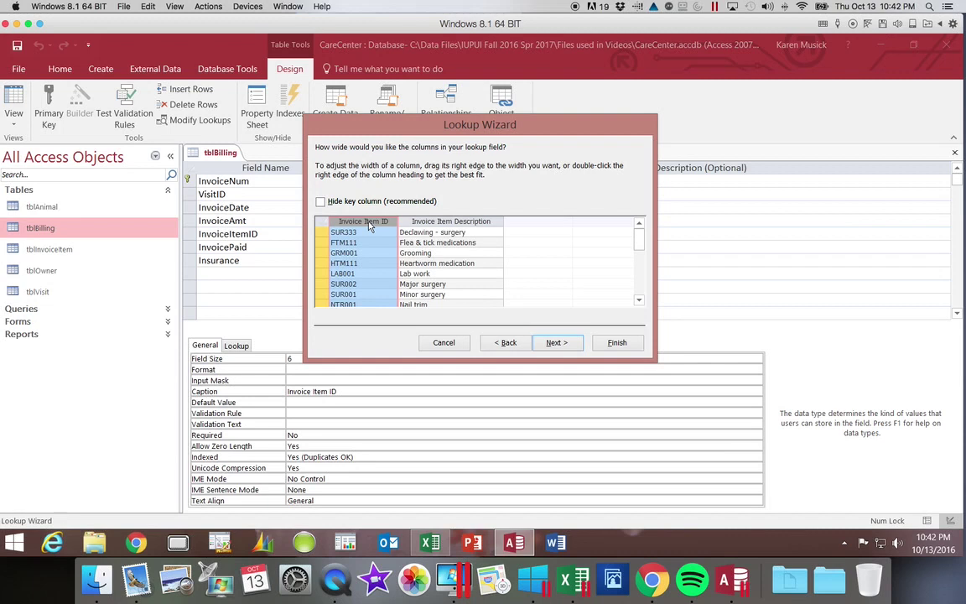
left_click_drag(369, 227, 369, 227)
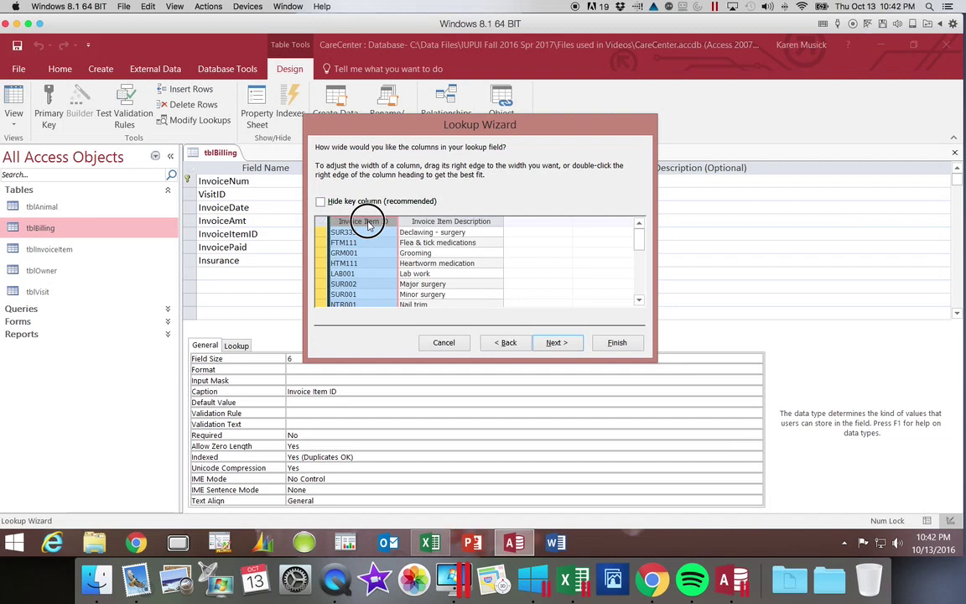
left_click_drag(368, 226, 529, 240)
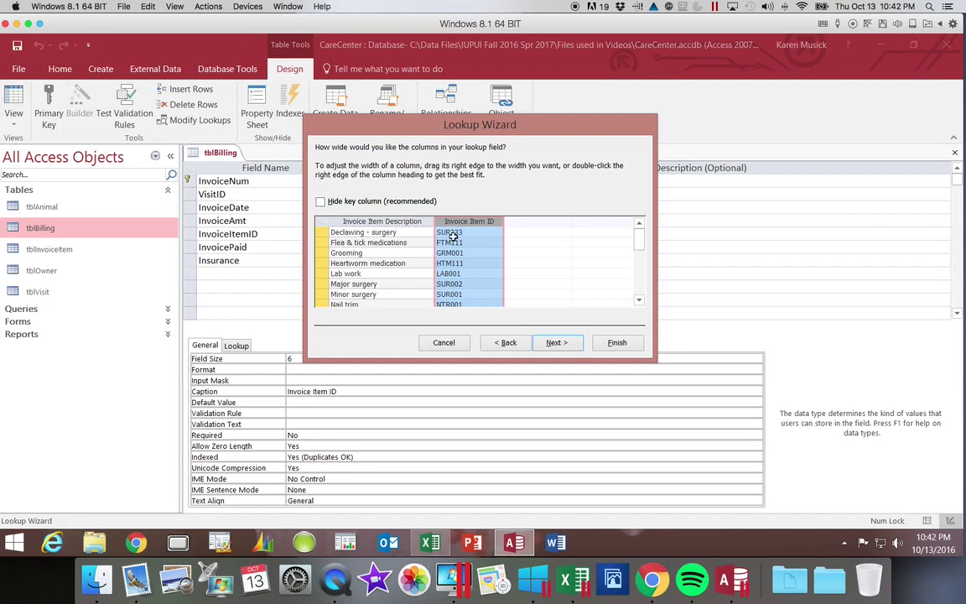
Widen the Invoice Item Description column slightly and fit the Invoice Item ID column to its contents, accepting the column layout.
mouse_move(643, 249)
left_mouse_down()
mouse_move(641, 273)
mouse_move(640, 231)
left_mouse_up()
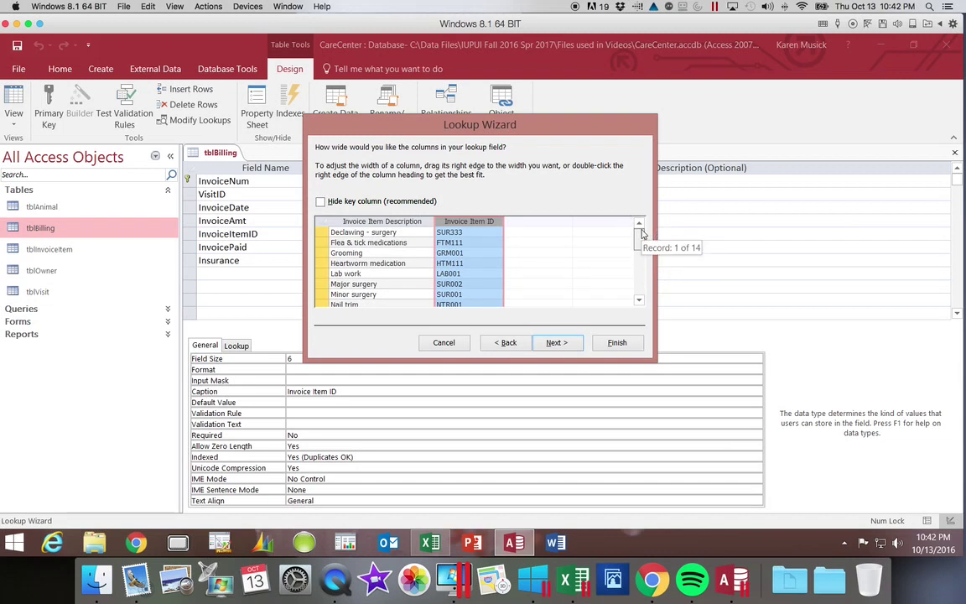
left_click_drag(434, 222, 442, 221)
double_click(511, 221)
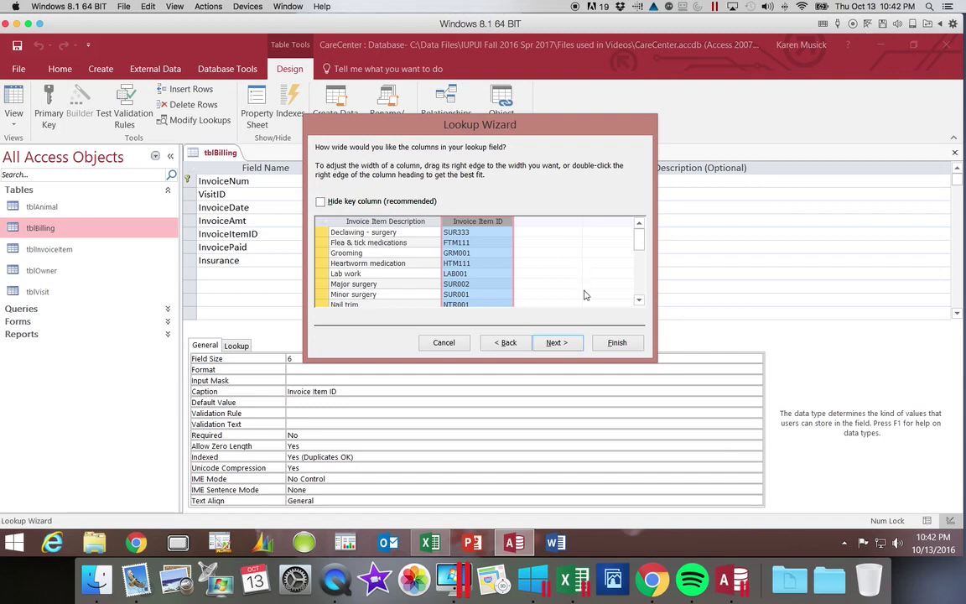
left_click(556, 343)
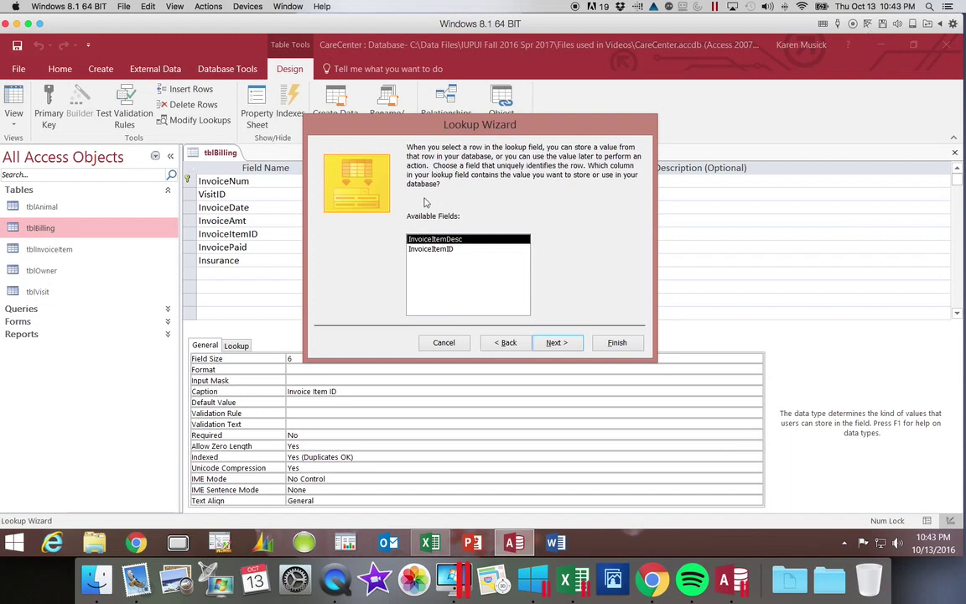
Store InvoiceItemID as the lookup value, then finish the wizard with the label InvoiceItemID and save the table.
left_click(484, 250)
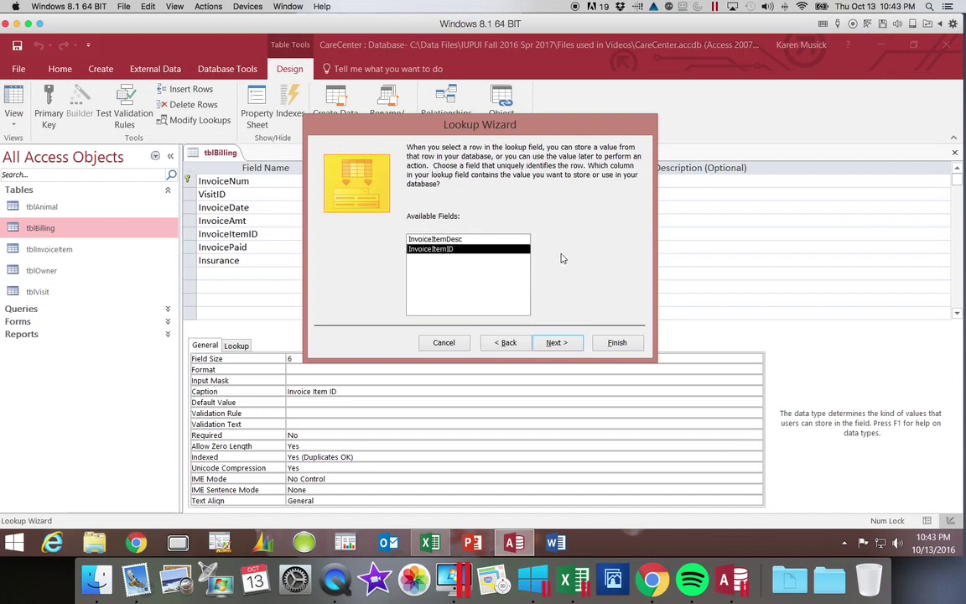
left_click(555, 343)
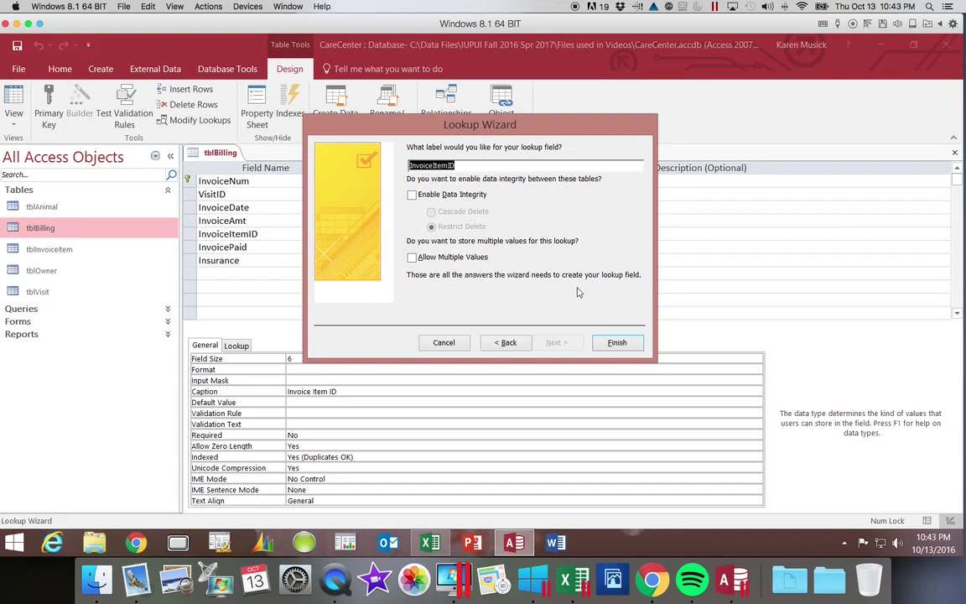
left_click(620, 345)
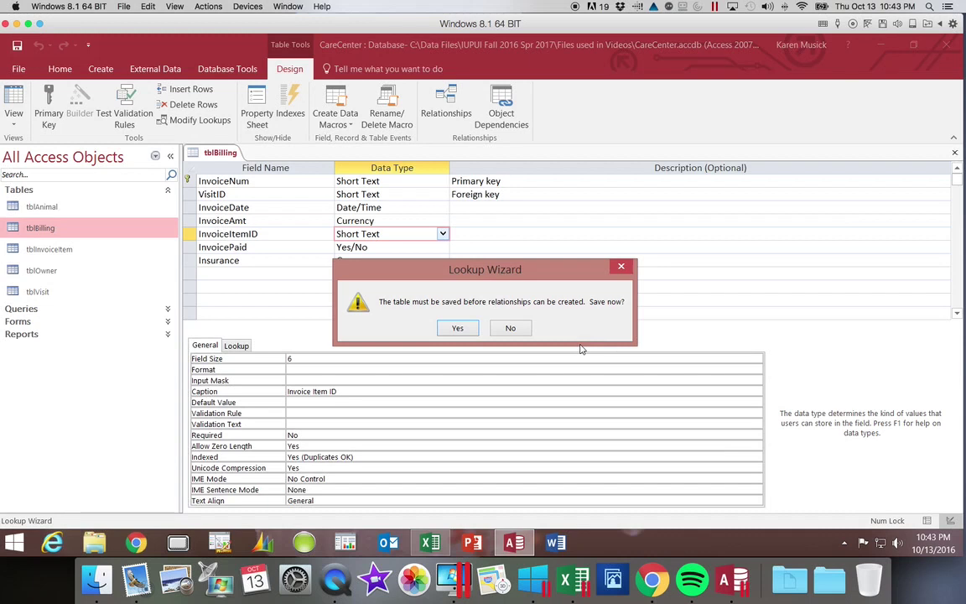
left_click(458, 329)
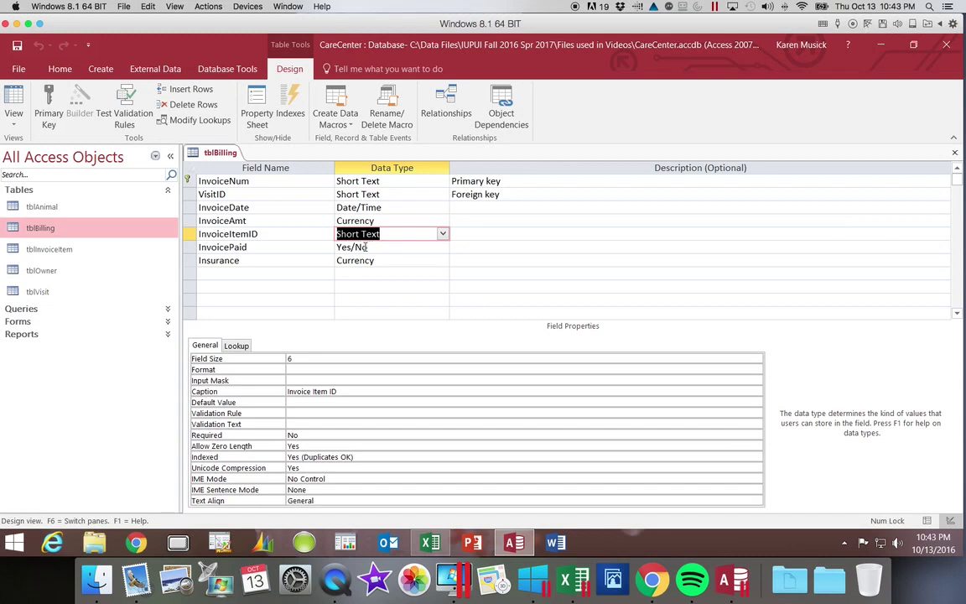
Show tblBilling in Datasheet View and fit the Invoice Item ID column to its contents.
left_click(13, 124)
left_click(34, 142)
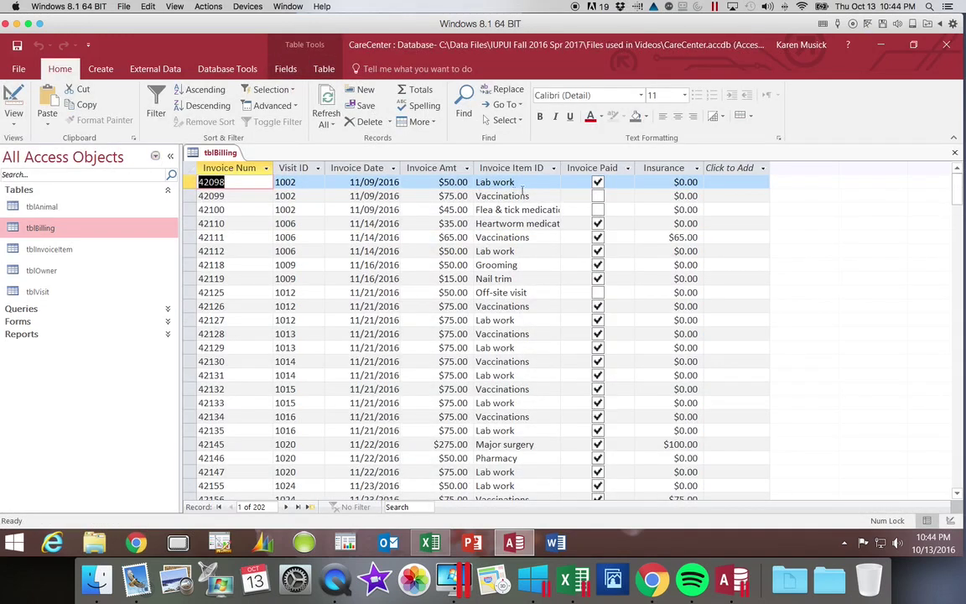
left_click(489, 179)
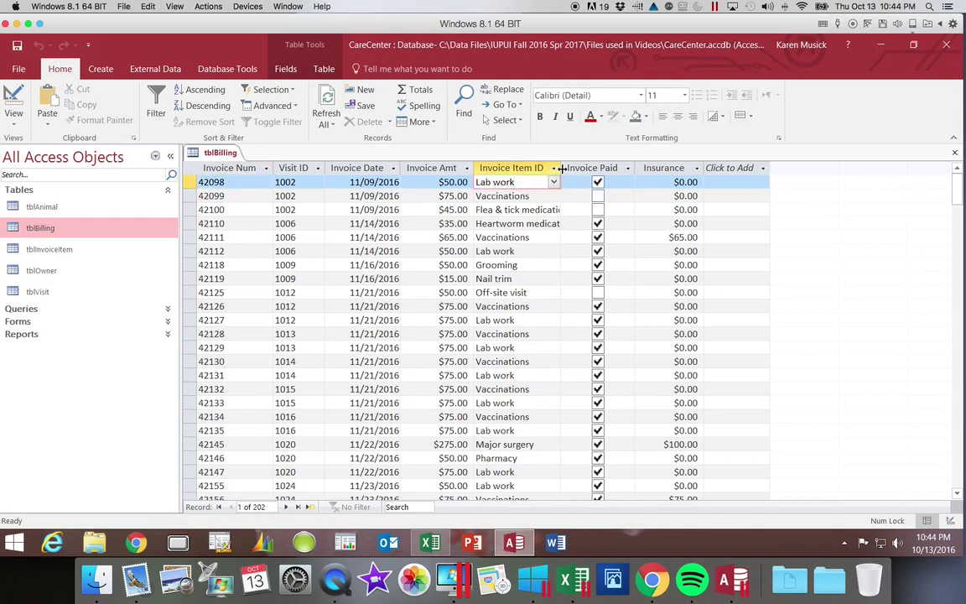
double_click(562, 168)
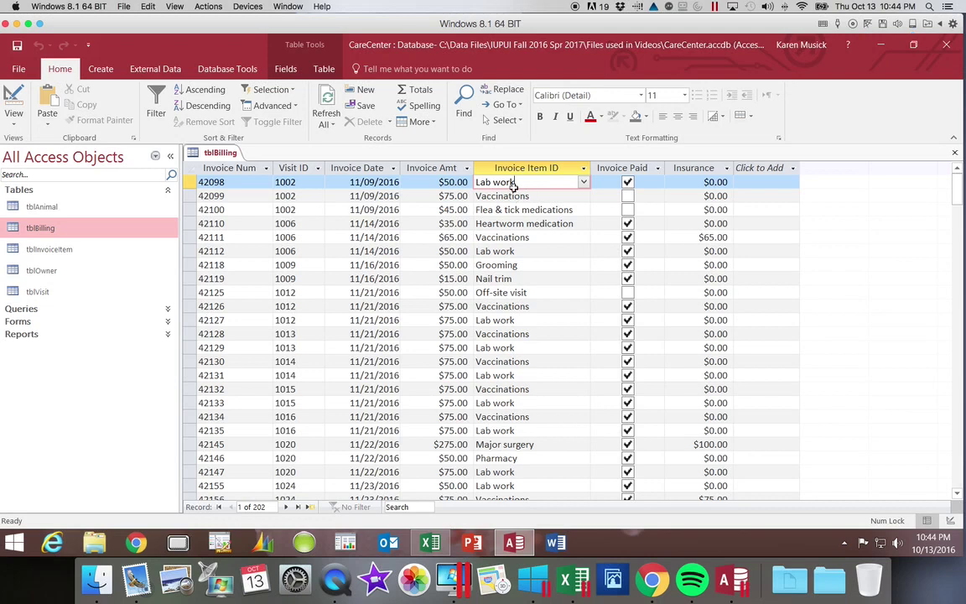
Check the Invoice Item ID lookup list in the first record and in the Major surgery record.
left_click(584, 182)
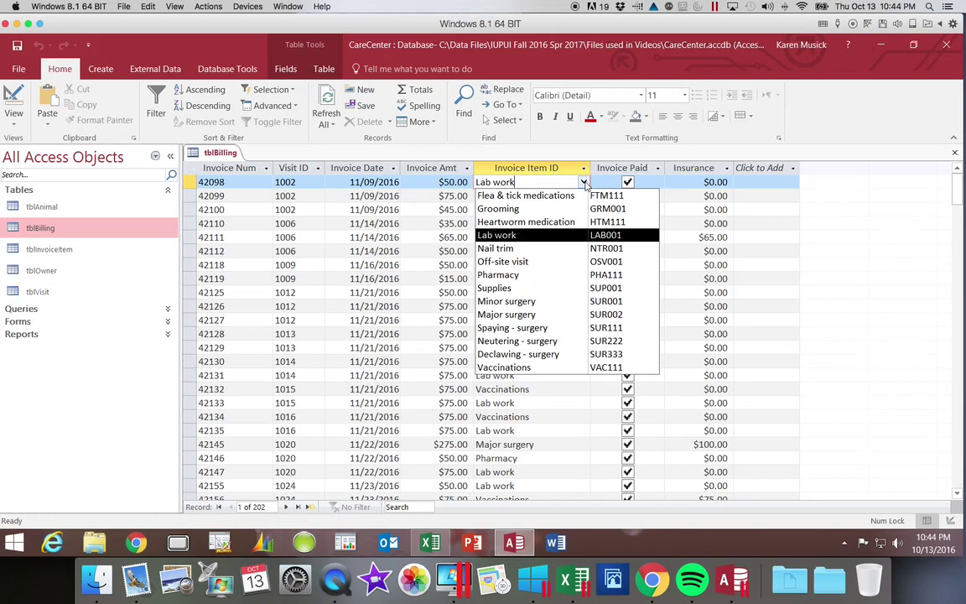
left_click(583, 182)
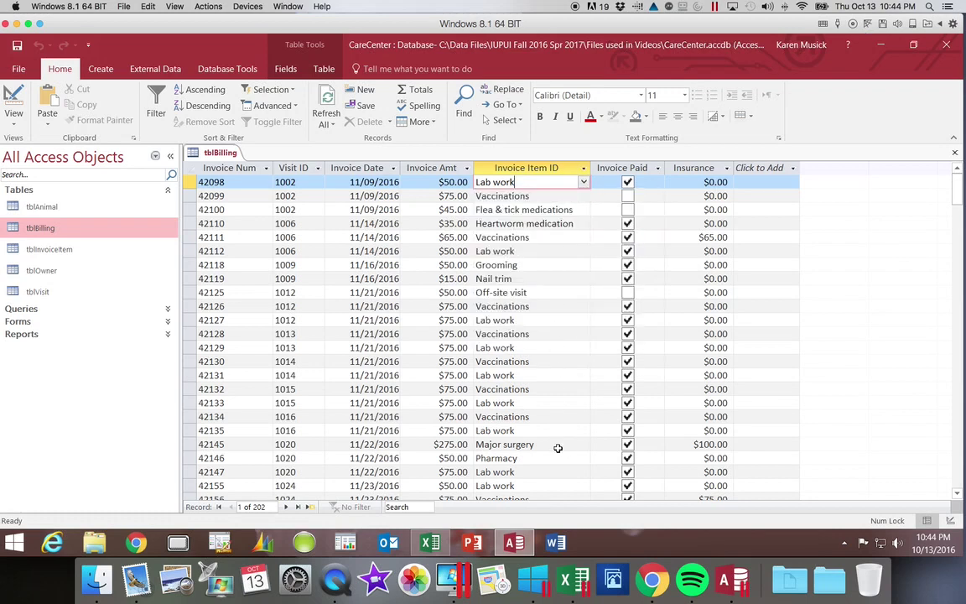
left_click(557, 445)
left_click(584, 445)
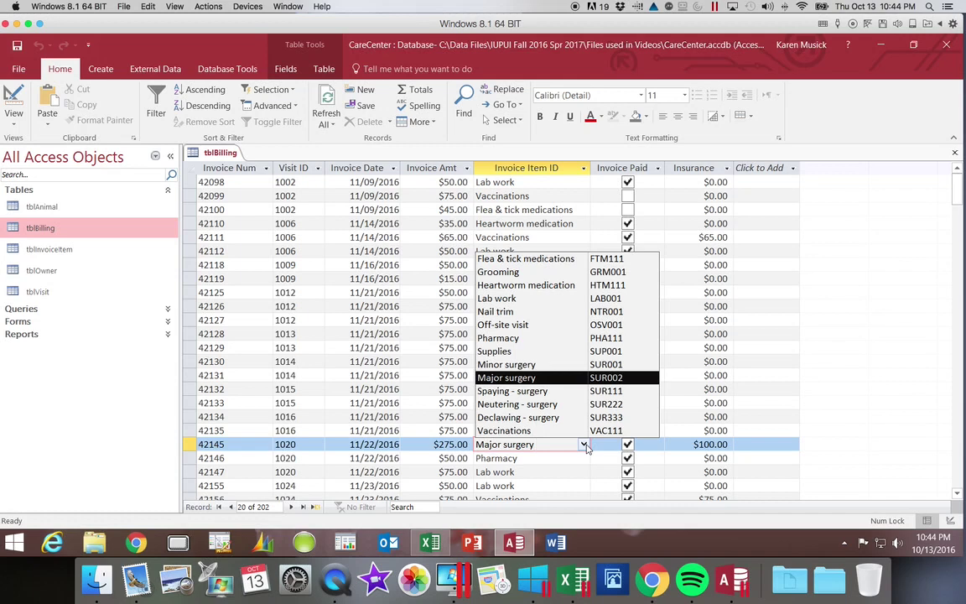
left_click(585, 445)
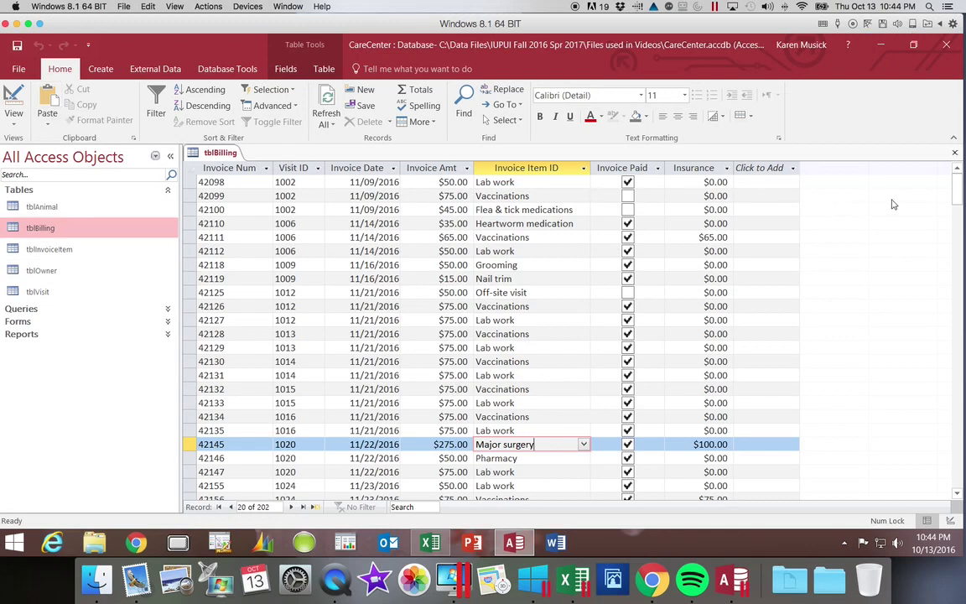
Close tblBilling with its layout changes saved and open the database relationships.
left_click(954, 152)
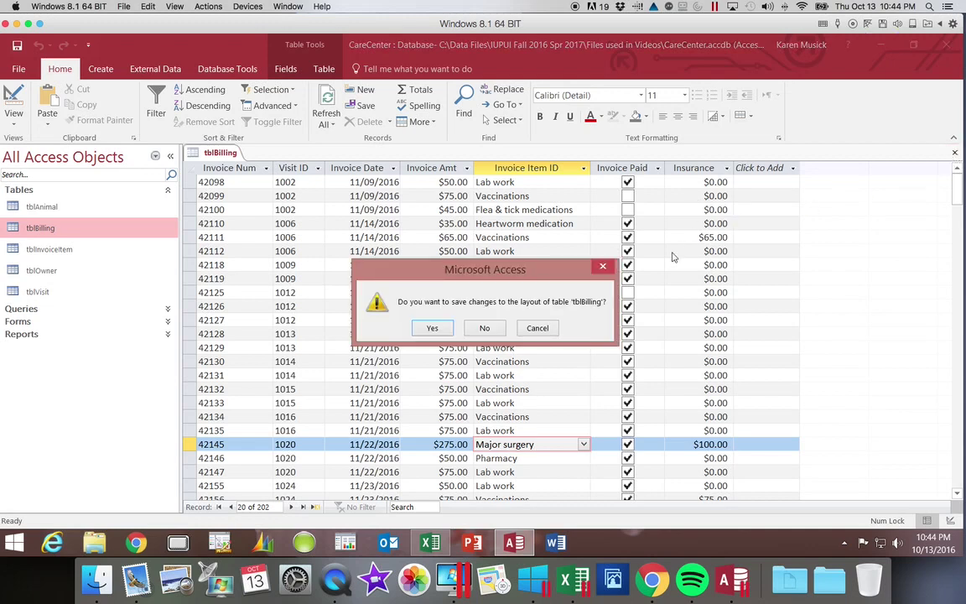
left_click(431, 328)
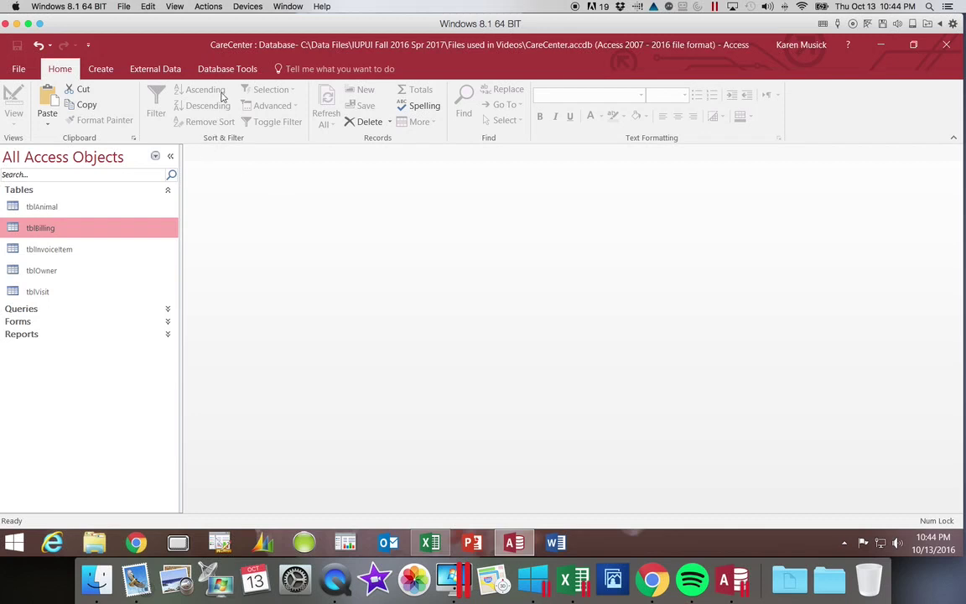
left_click(237, 70)
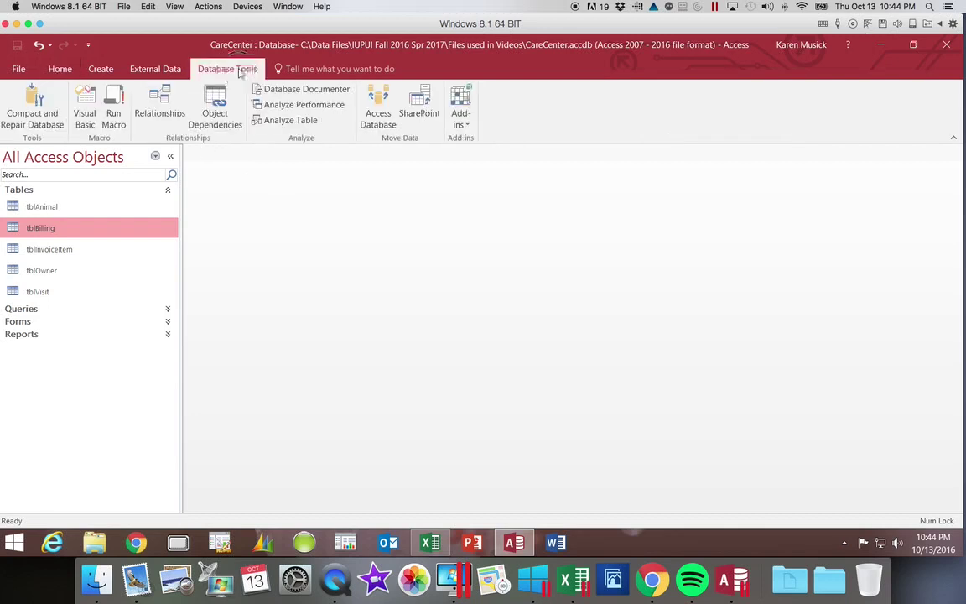
left_click(149, 104)
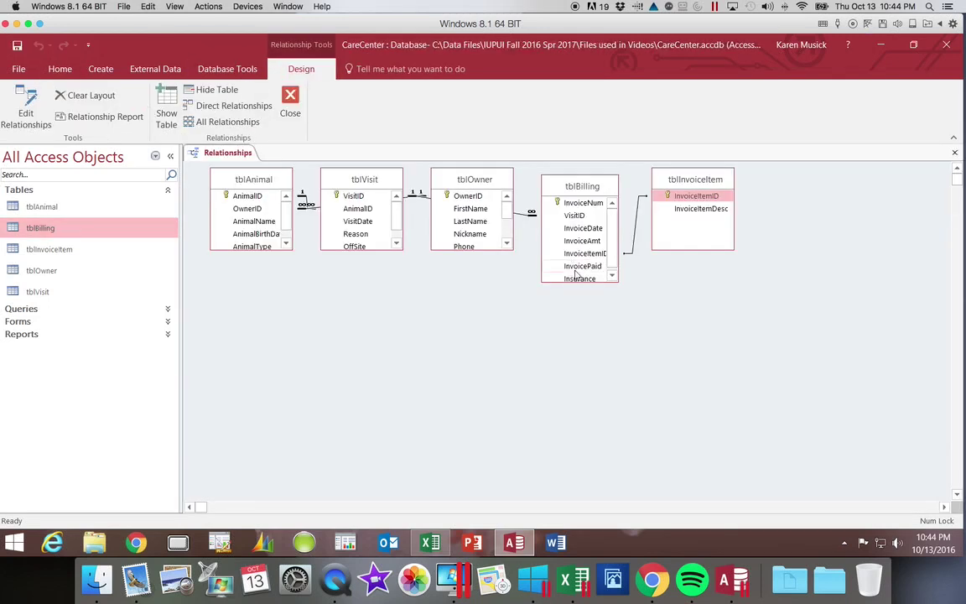
Enforce referential integrity on the InvoiceItemID relationship between tblInvoiceItem and tblBilling, then save and close the relationships.
left_click(635, 233)
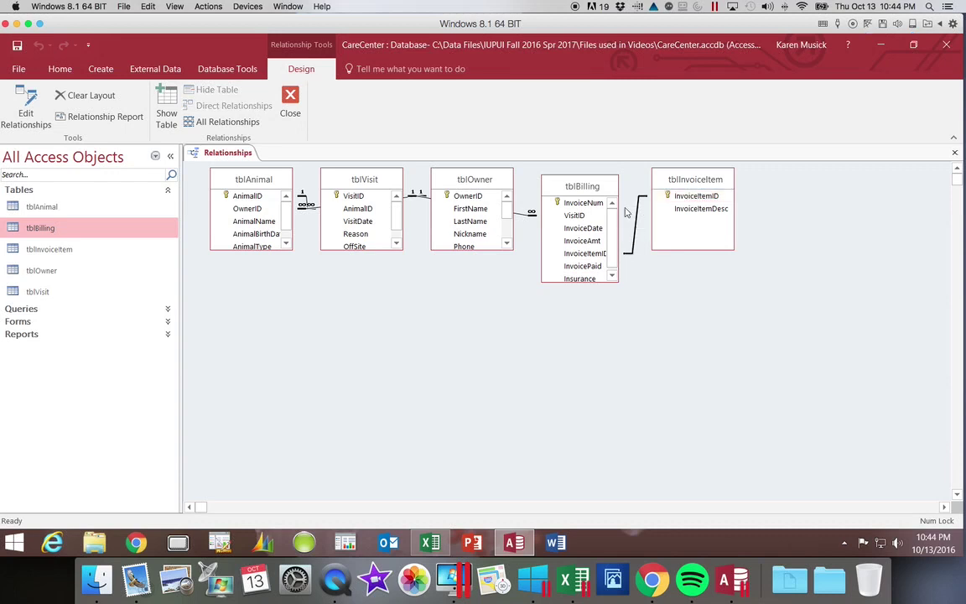
left_click(637, 221)
right_click(637, 220)
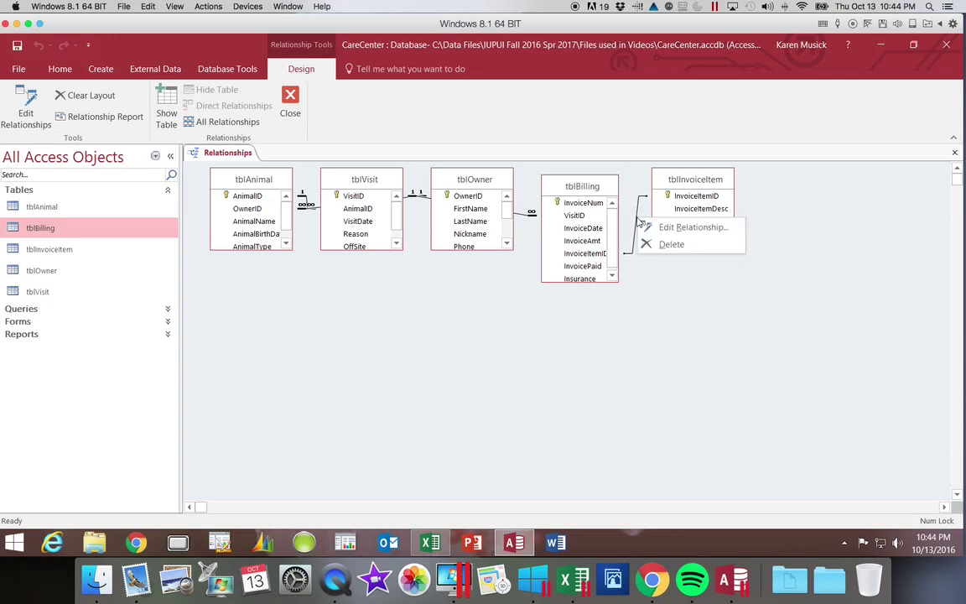
left_click(647, 223)
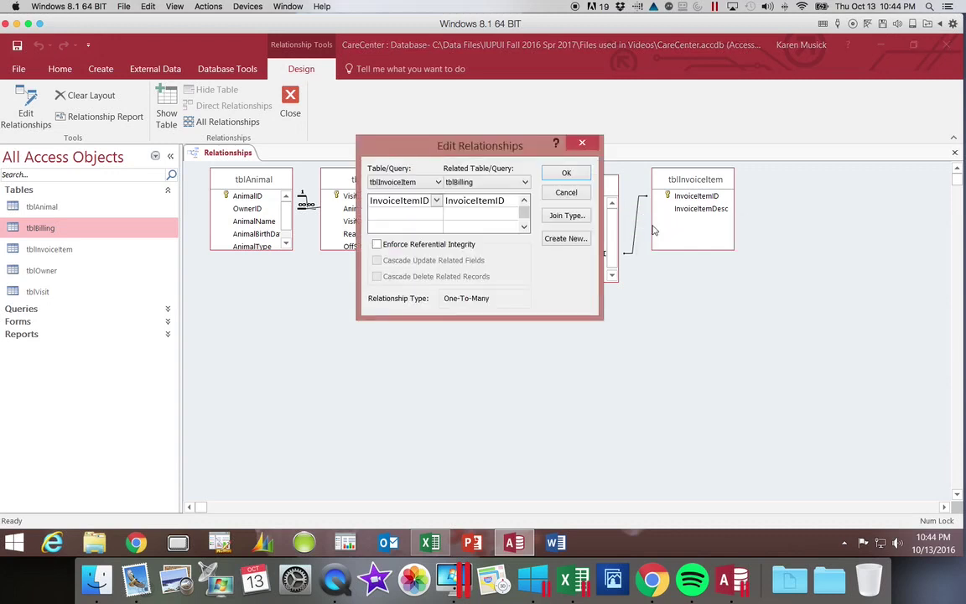
left_click(376, 244)
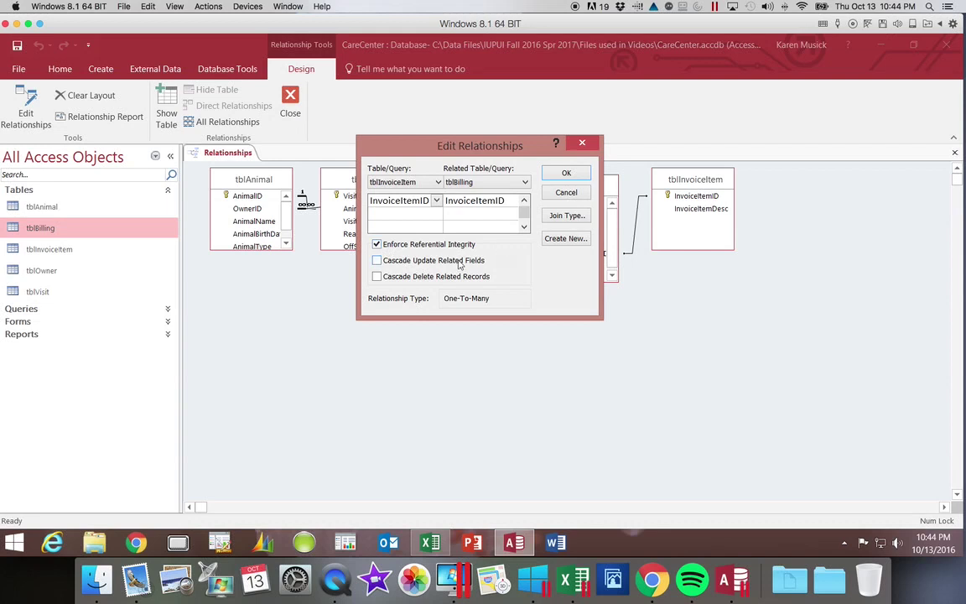
left_click(565, 174)
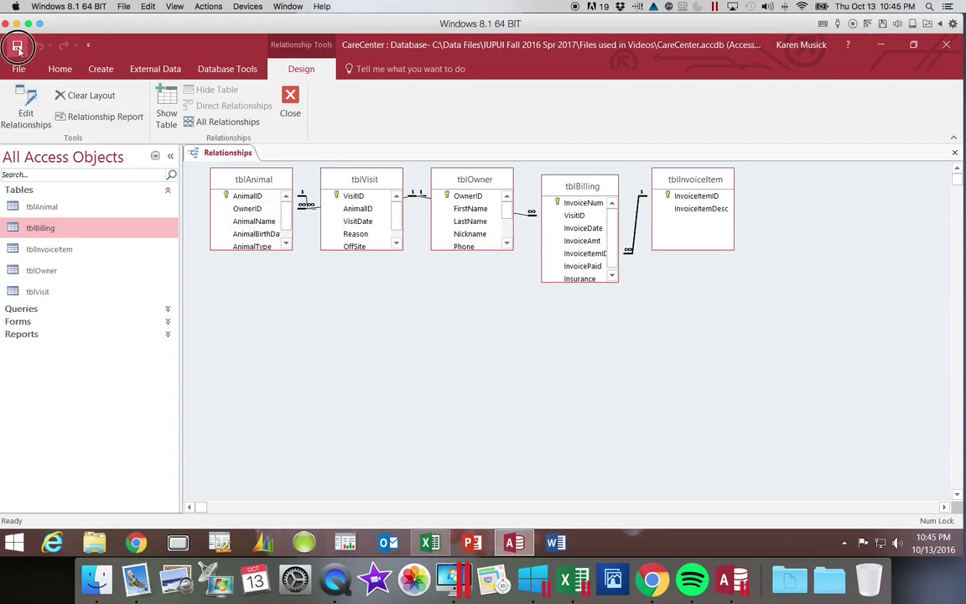
key("ctrl+w")
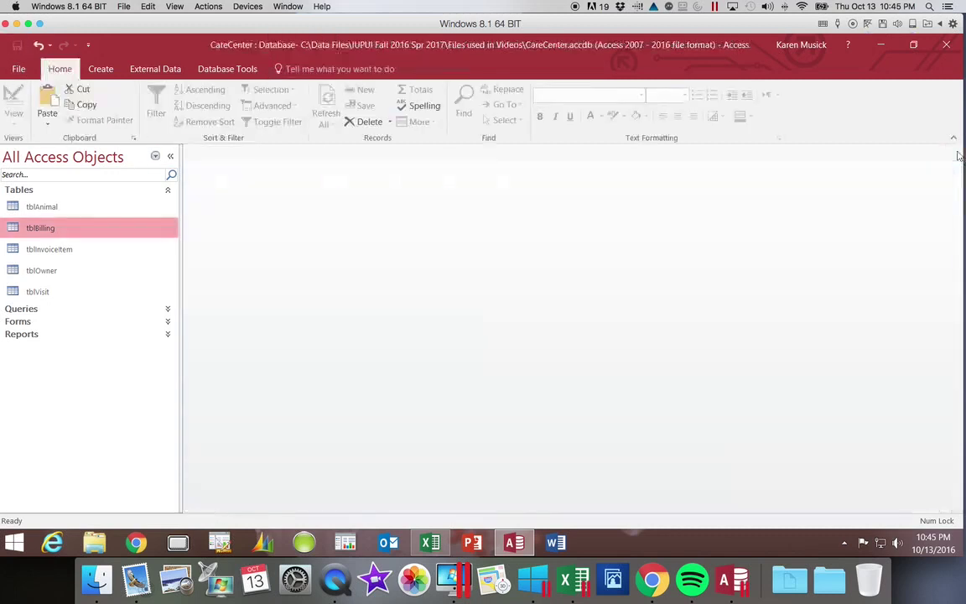
Reopen tblBilling, check the Invoice Item ID lookup list in a Lab work record, and close the table.
double_click(53, 233)
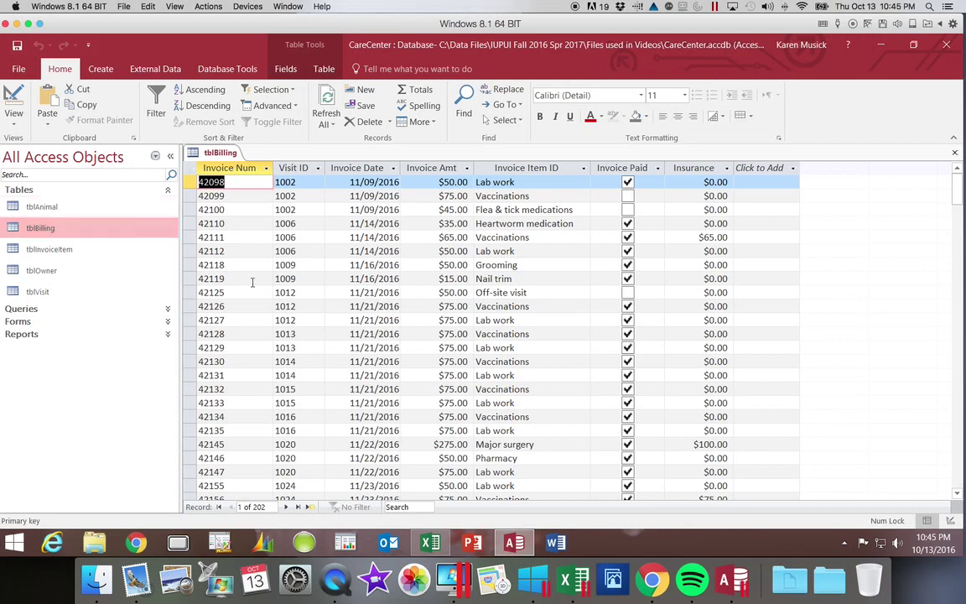
left_click(537, 319)
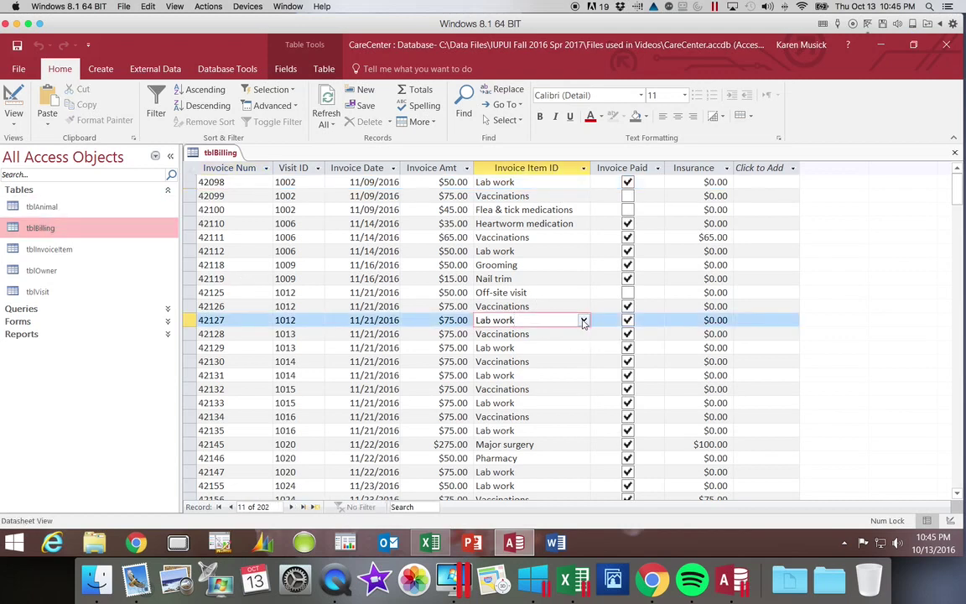
left_click(583, 320)
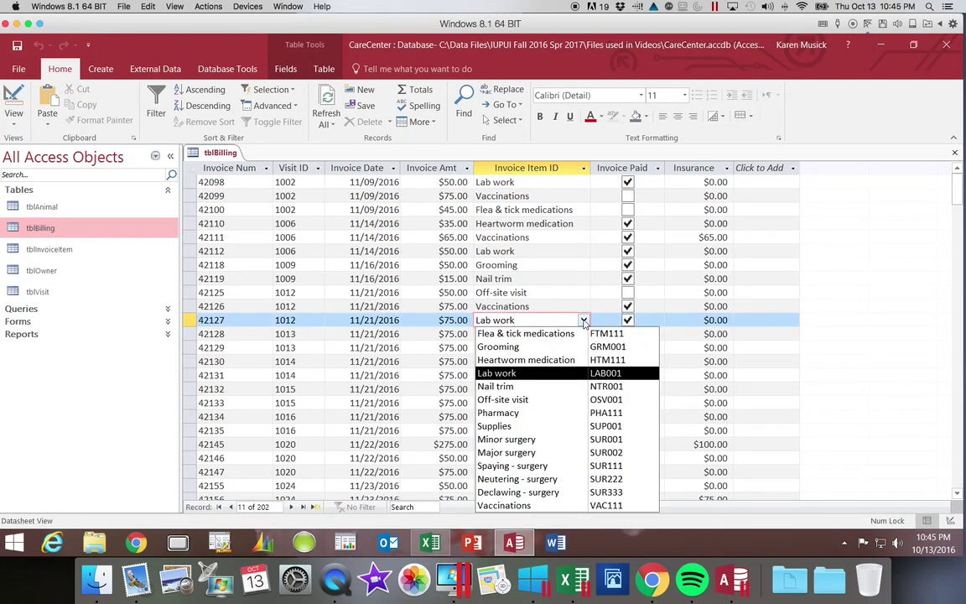
left_click(584, 320)
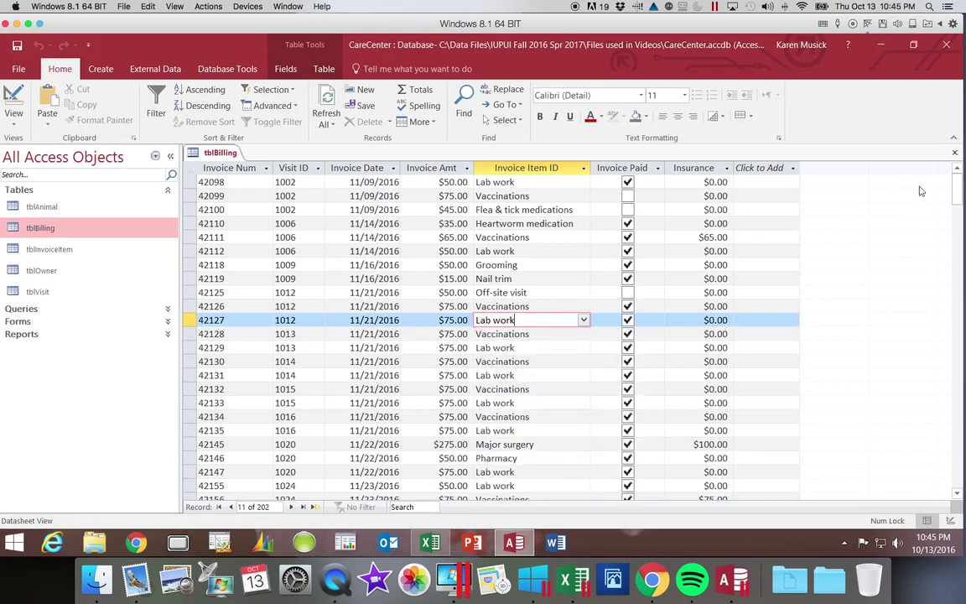
left_click(954, 153)
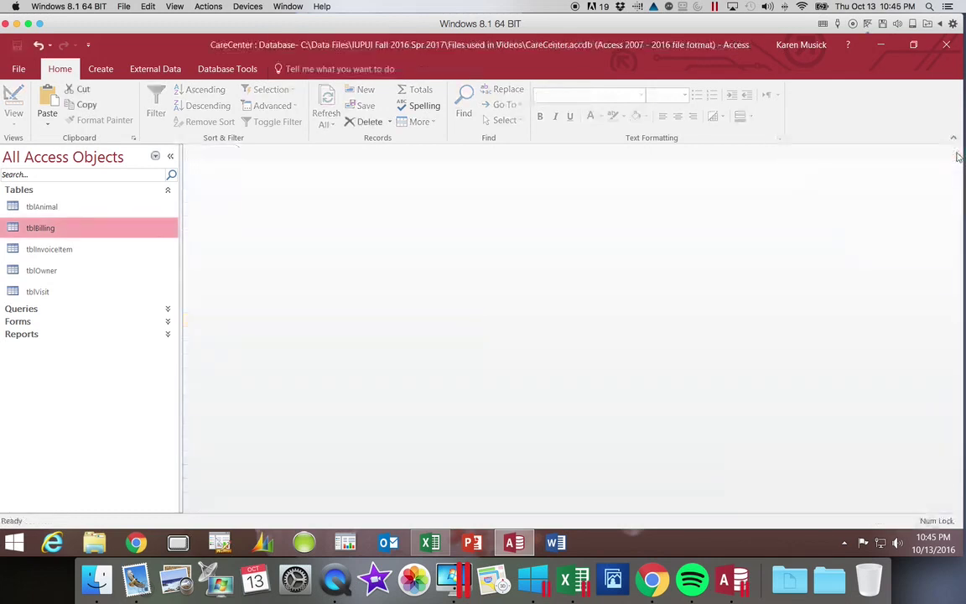